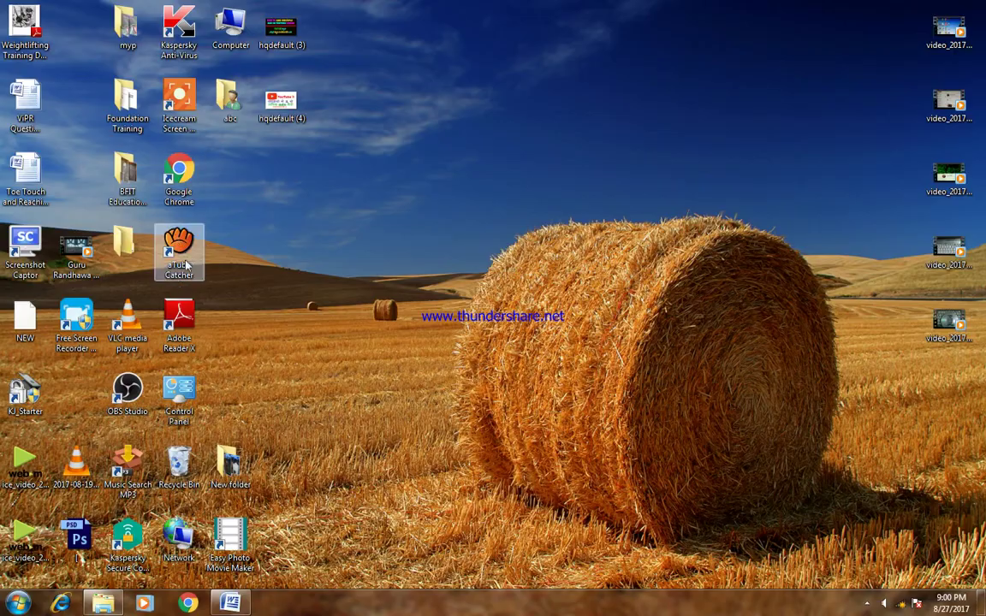
- Switch to the Word document and add the line "INSTALL THE ATUBE CATCHER SOFTWARE FOR COMPUTER" below the heading text
left_click(229, 602)
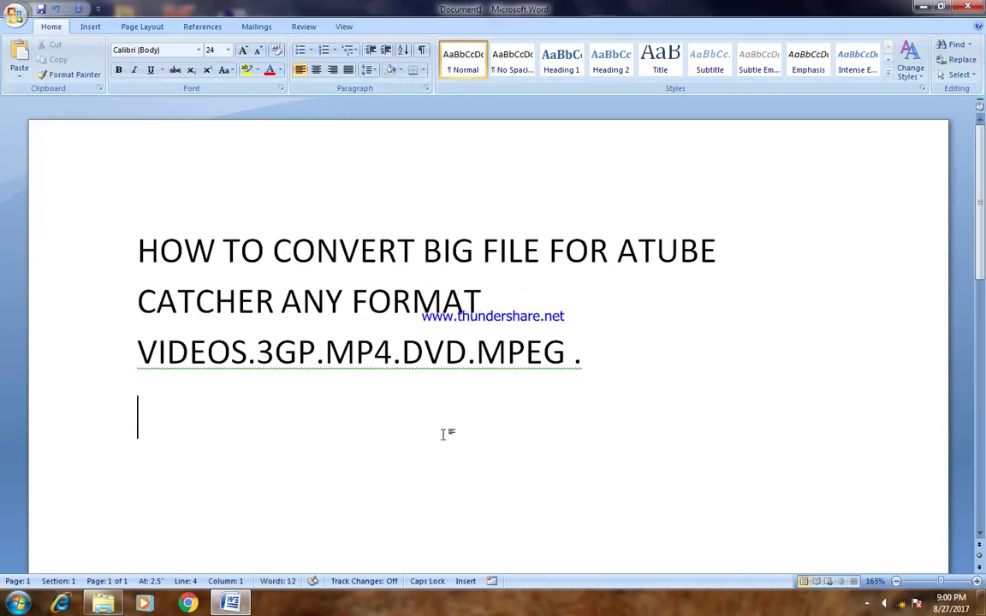
type("INSTA")
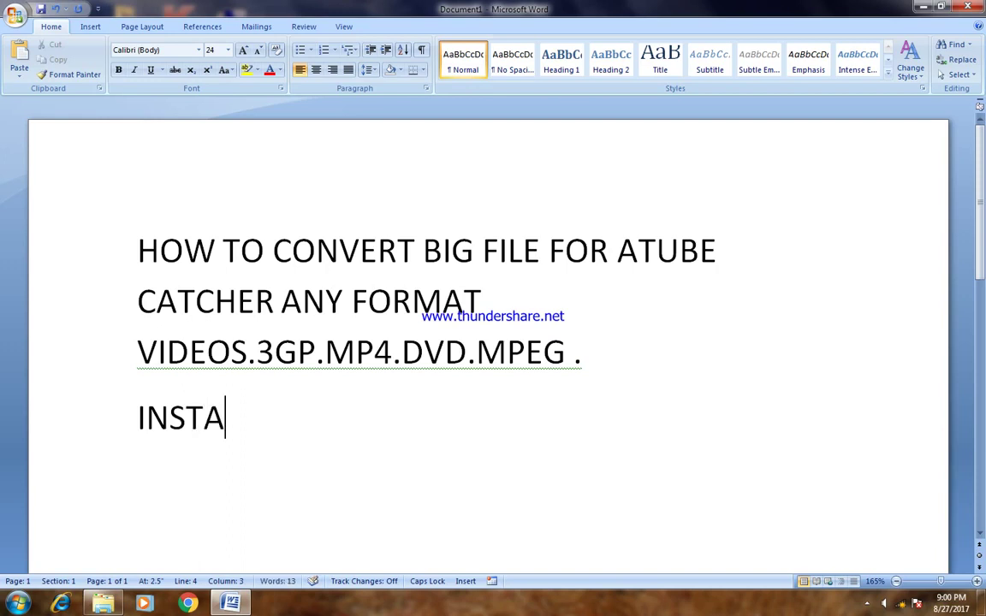
type("LL THE")
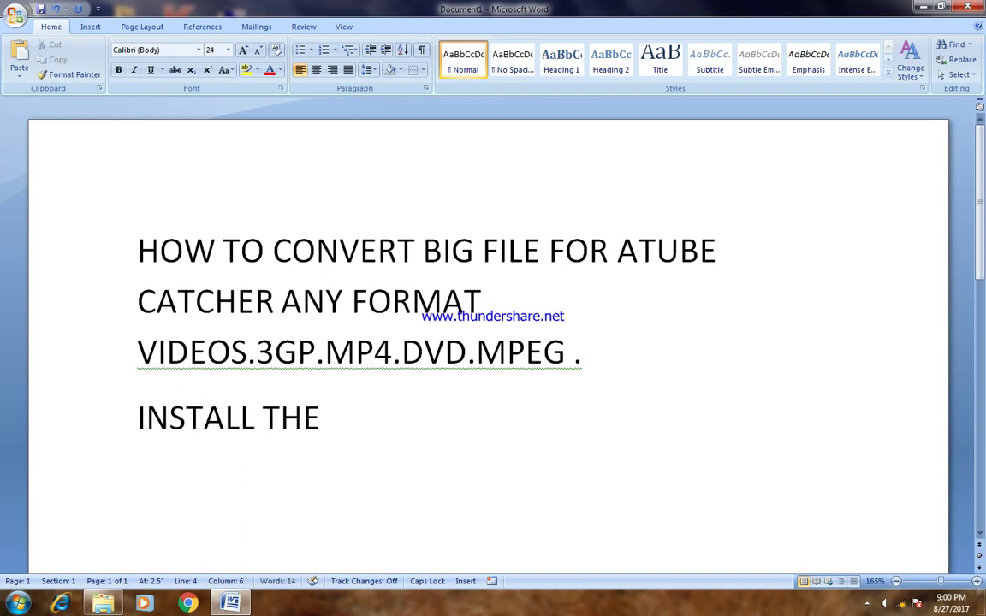
type(" ATUB")
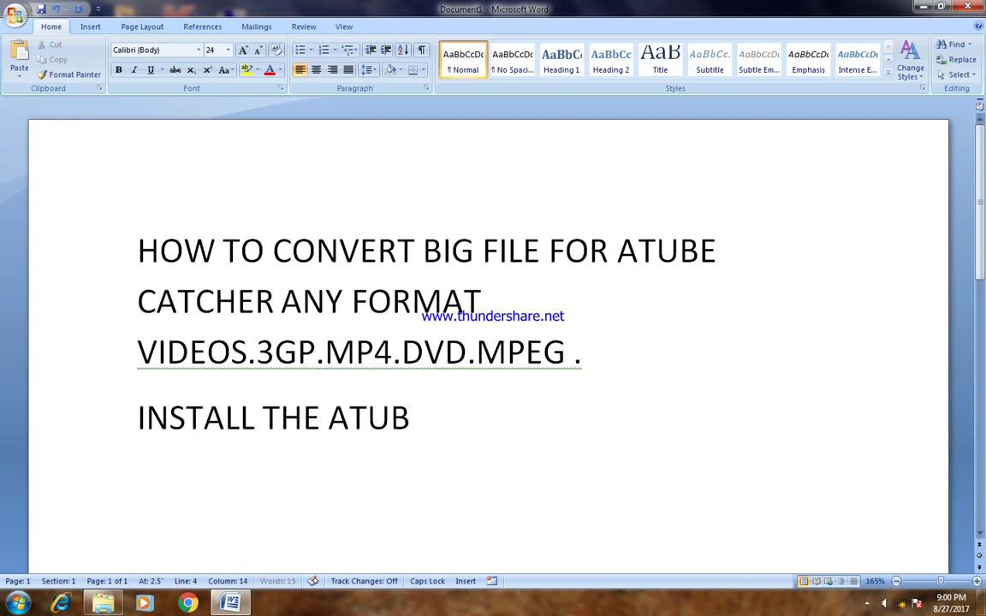
type("E CATC")
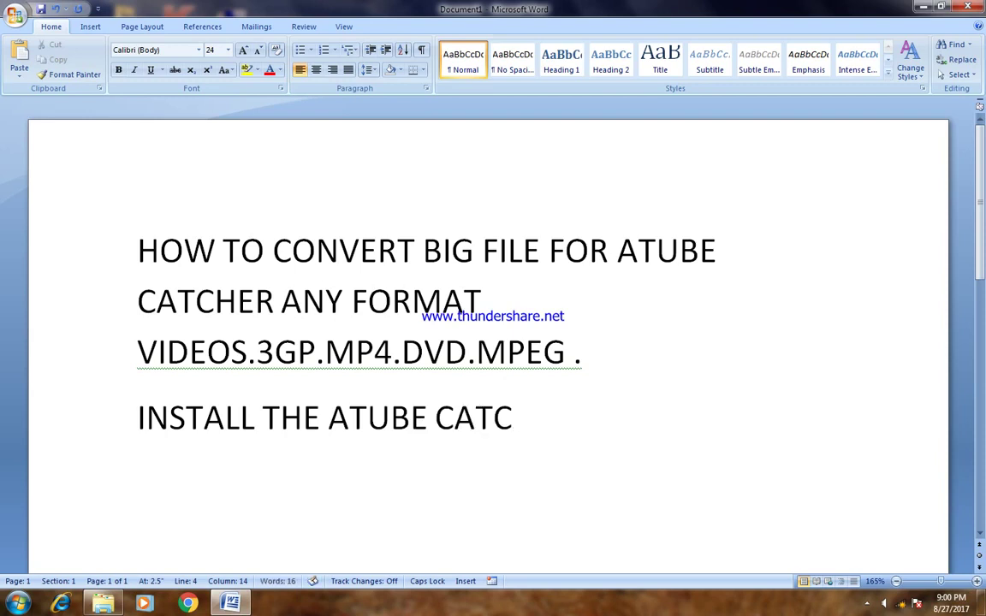
type("HER")
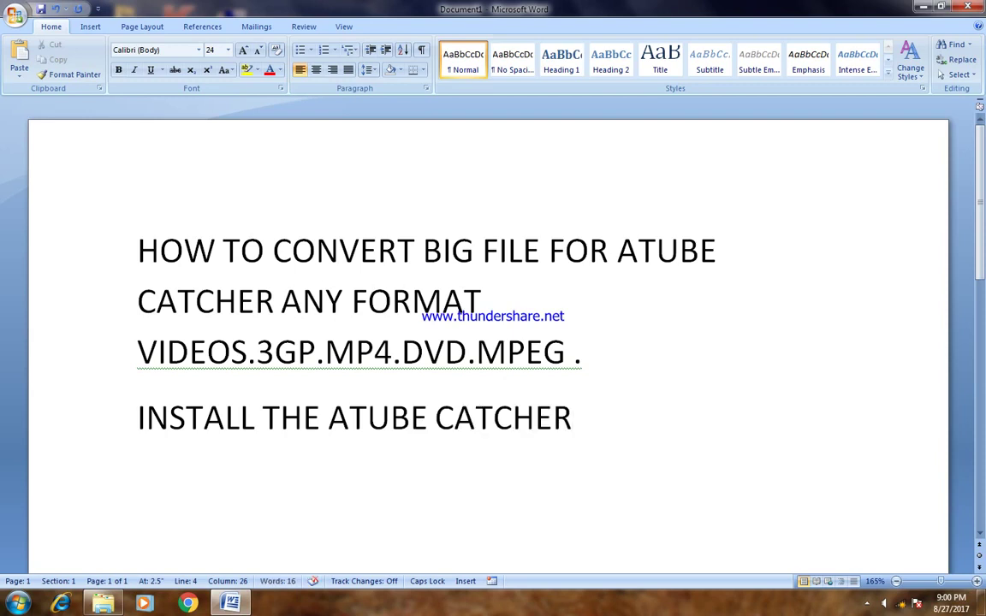
type(" SOFTWA")
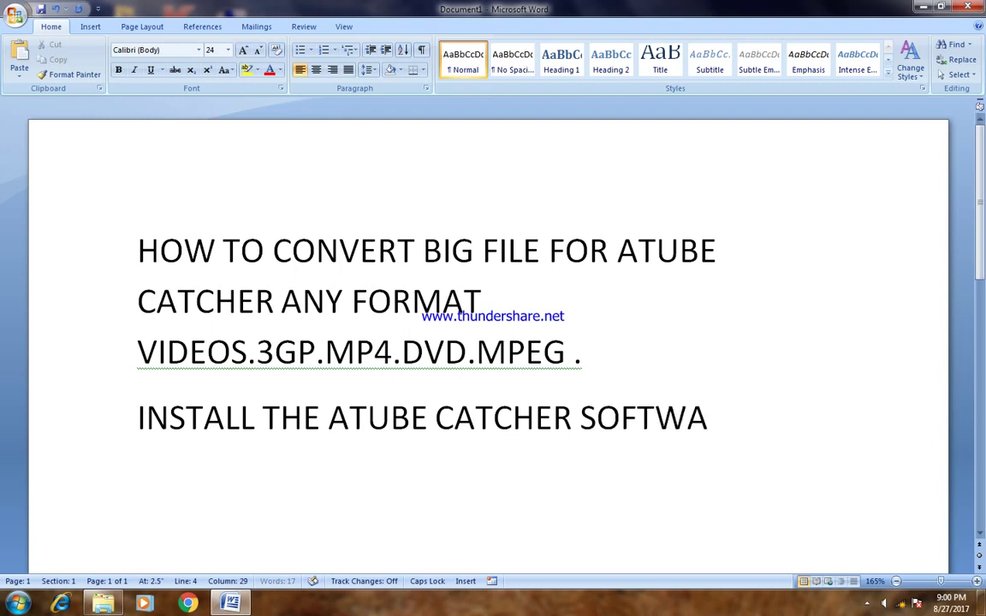
type("RE FOR")
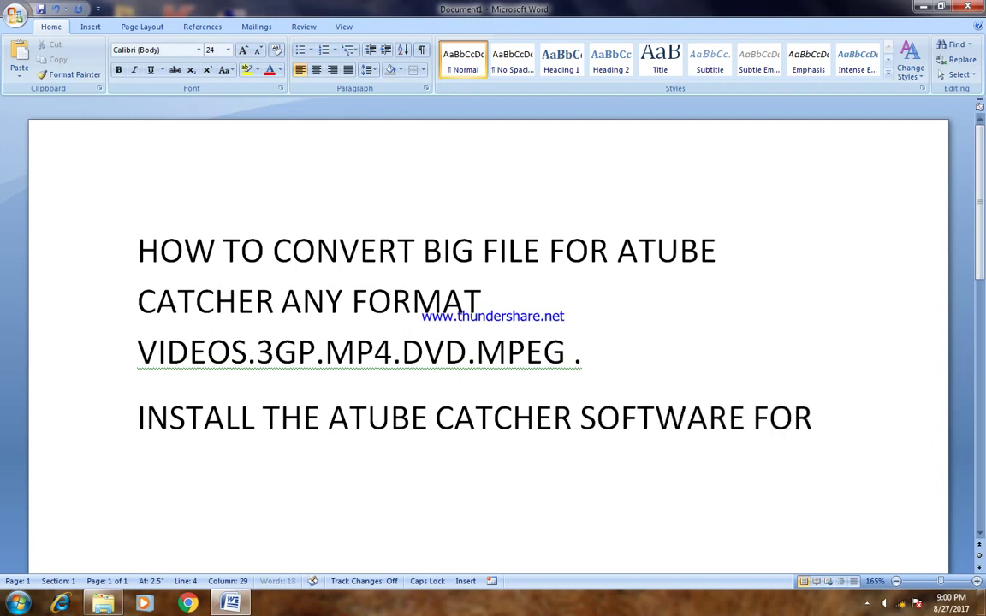
type(" COMPUTE")
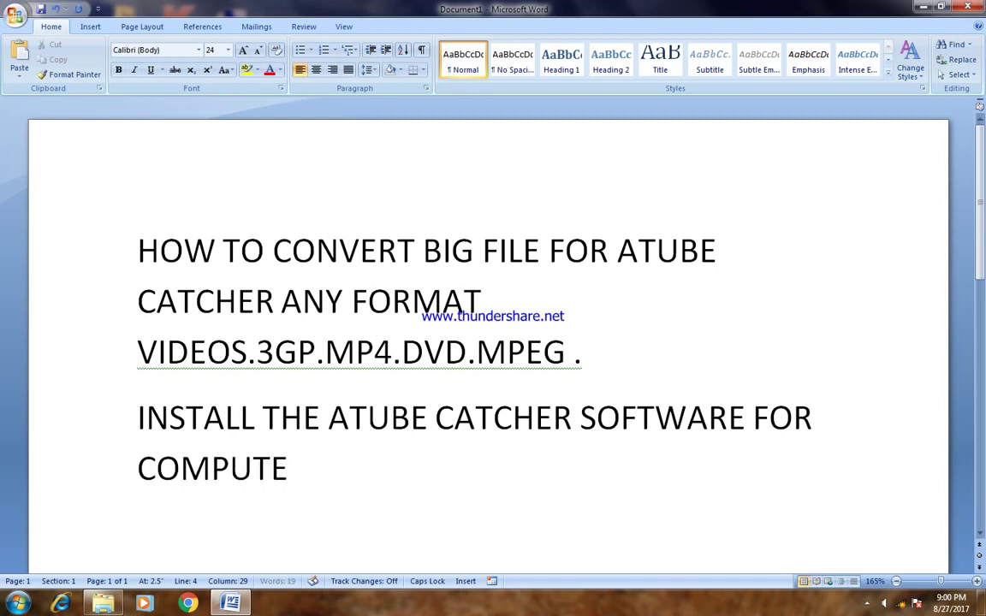
type("R")
key("Return")
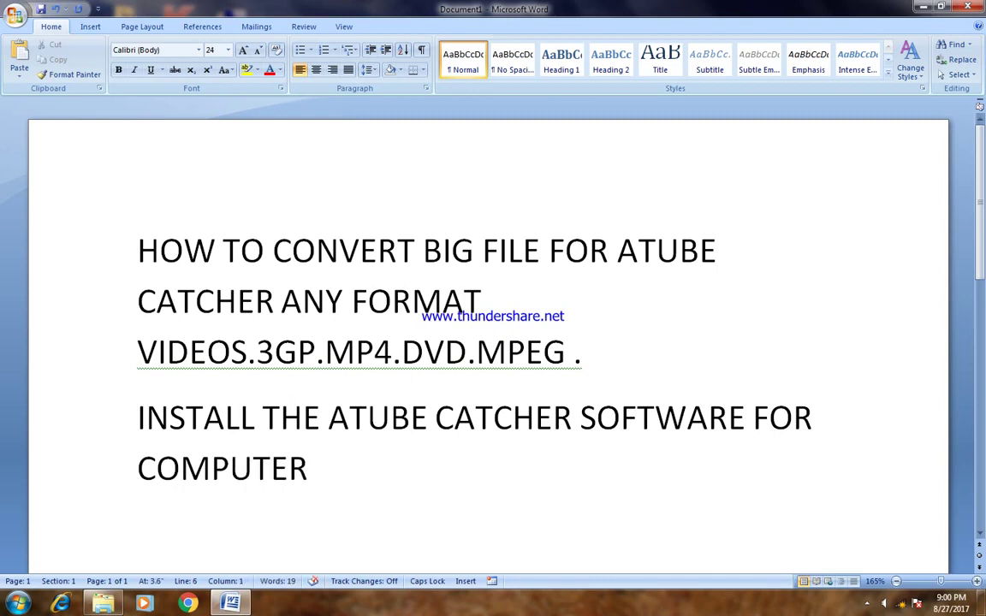
- Add the line "OPEN THE SFTWARE" below the install line and turn on bold formatting at the insertion point
type("O")
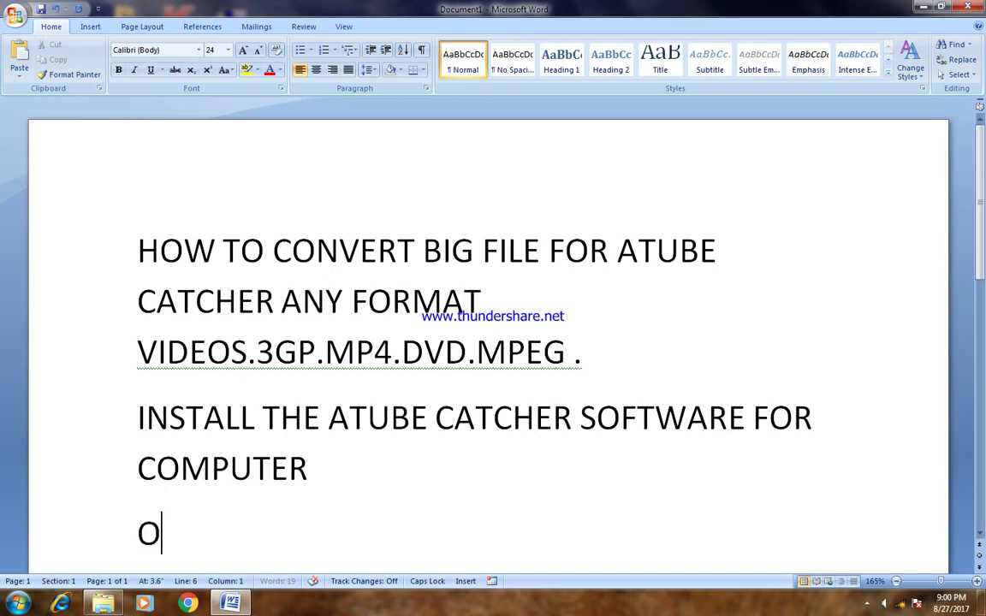
type("PEN THE")
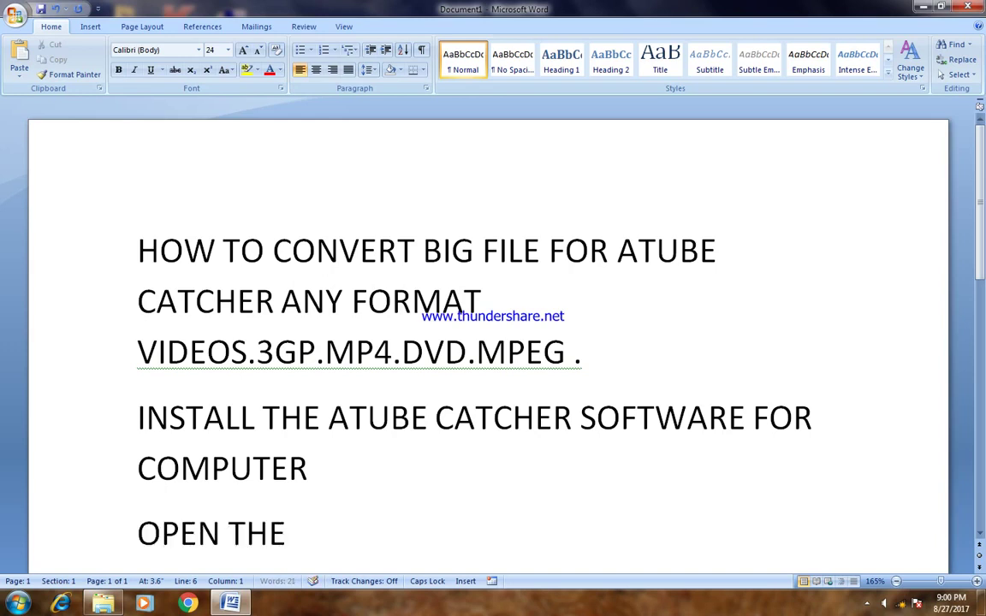
type(" SF")
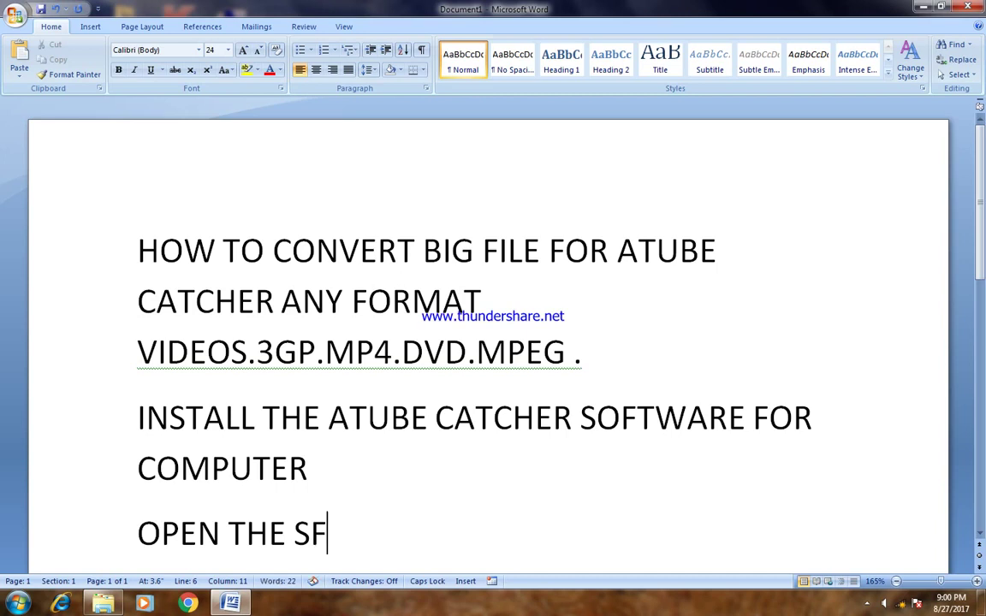
type("TWARE")
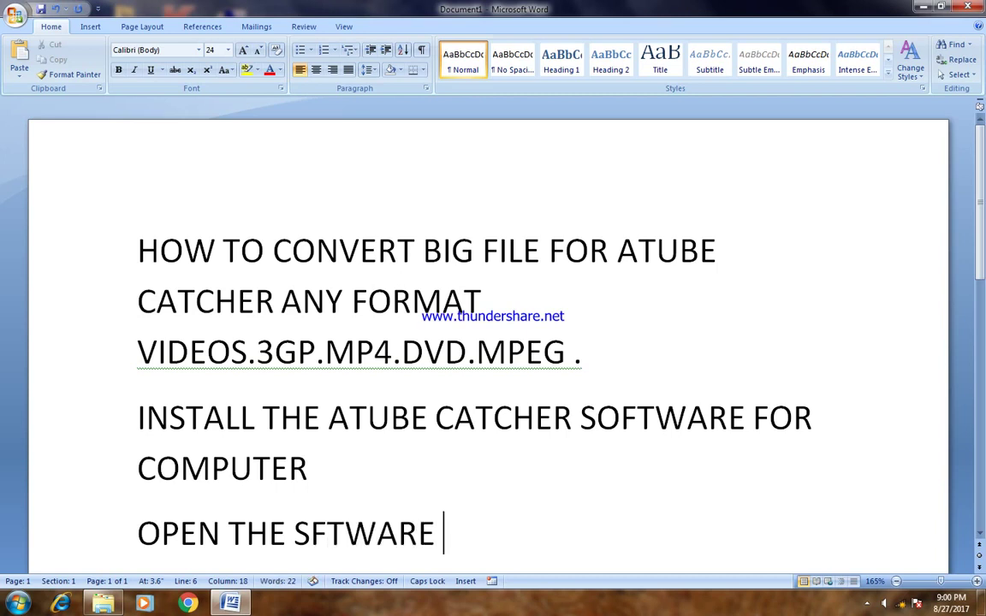
scroll(368, 333, "down", 3)
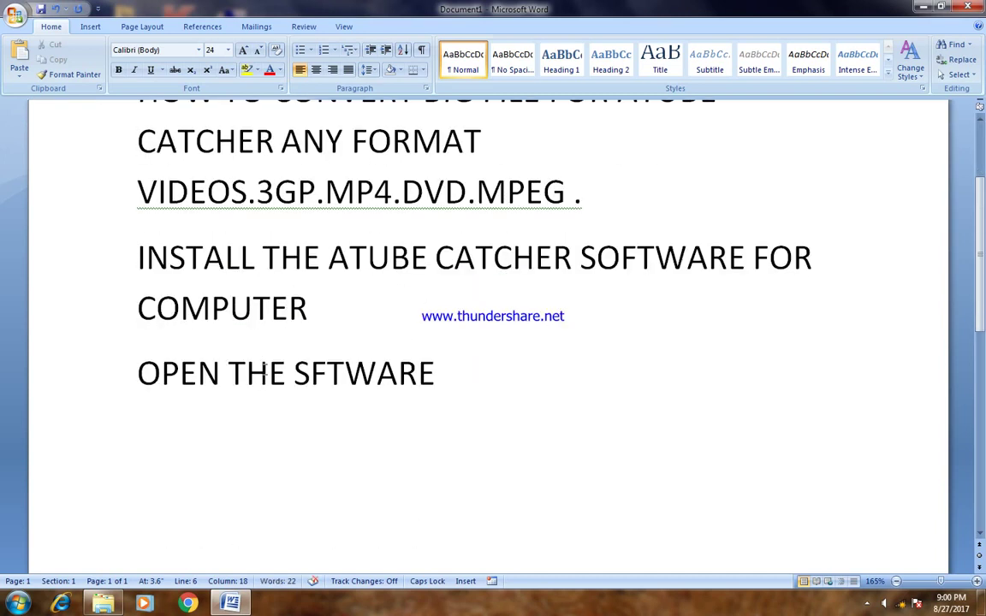
left_click(119, 71)
- Minimize the document and launch aTube Catcher from the desktop
left_click(228, 604)
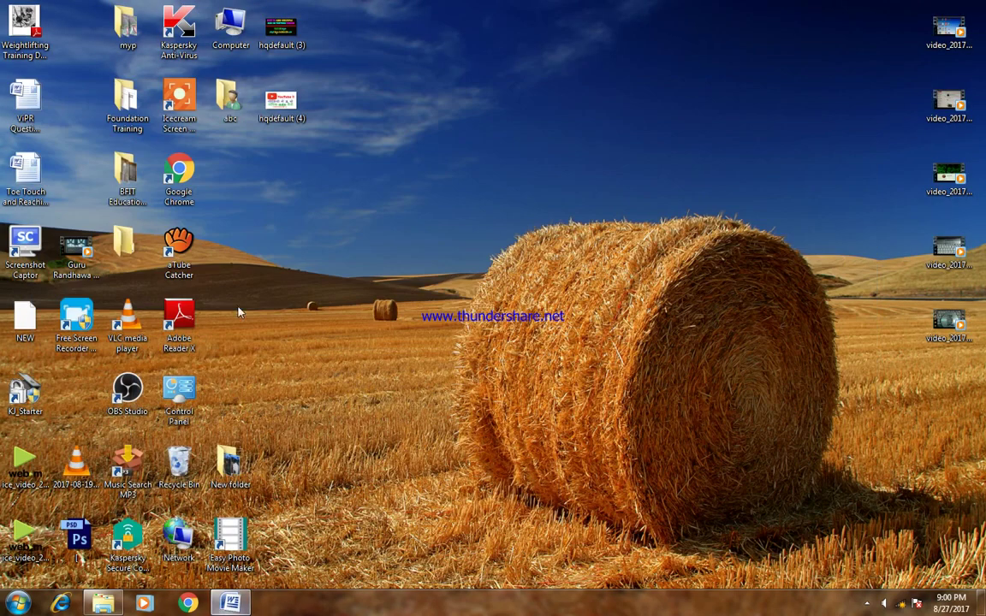
right_click(182, 245)
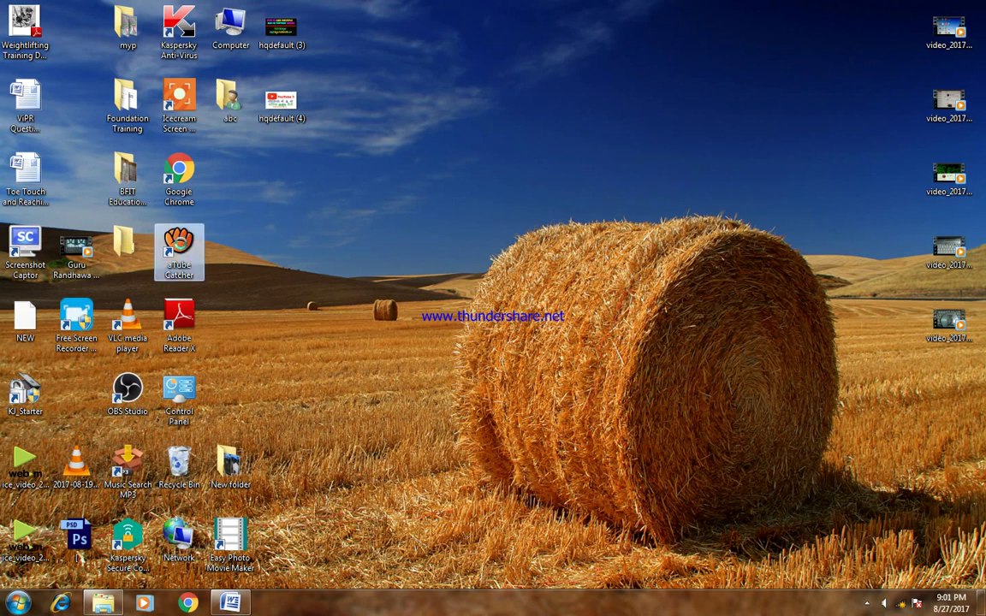
left_click(205, 253)
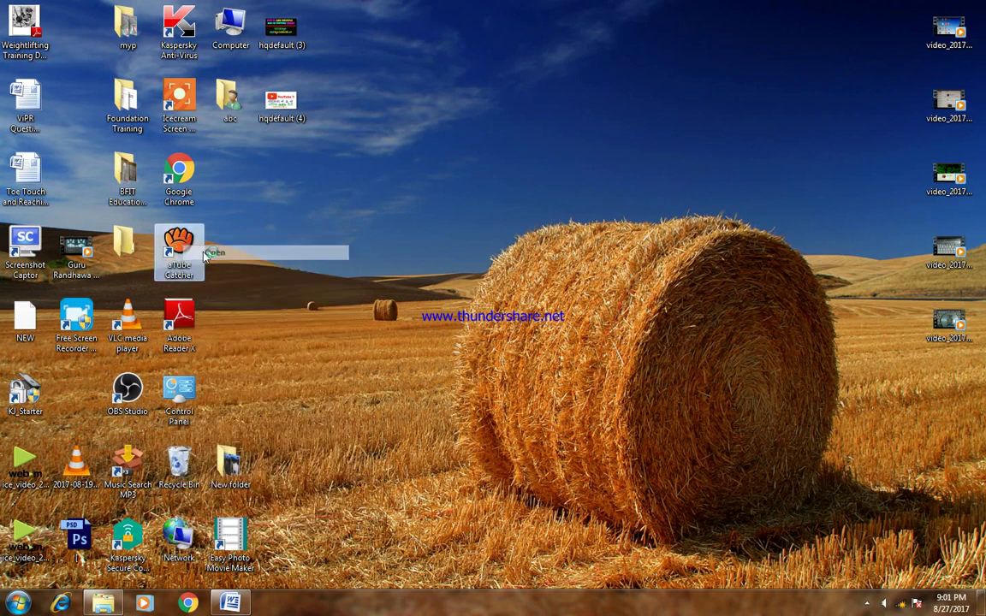
right_click(374, 145)
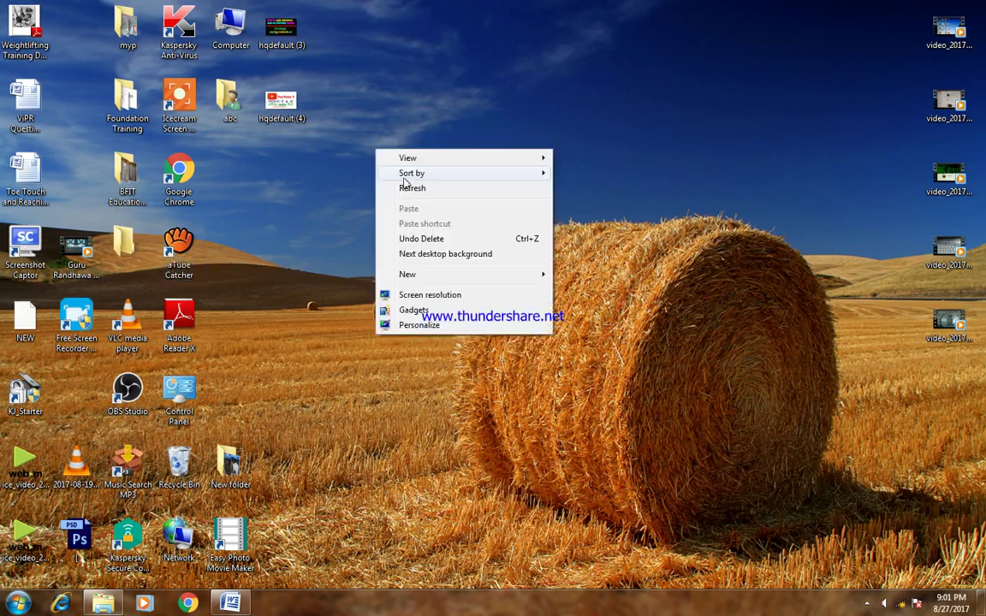
left_click(409, 184)
right_click(397, 112)
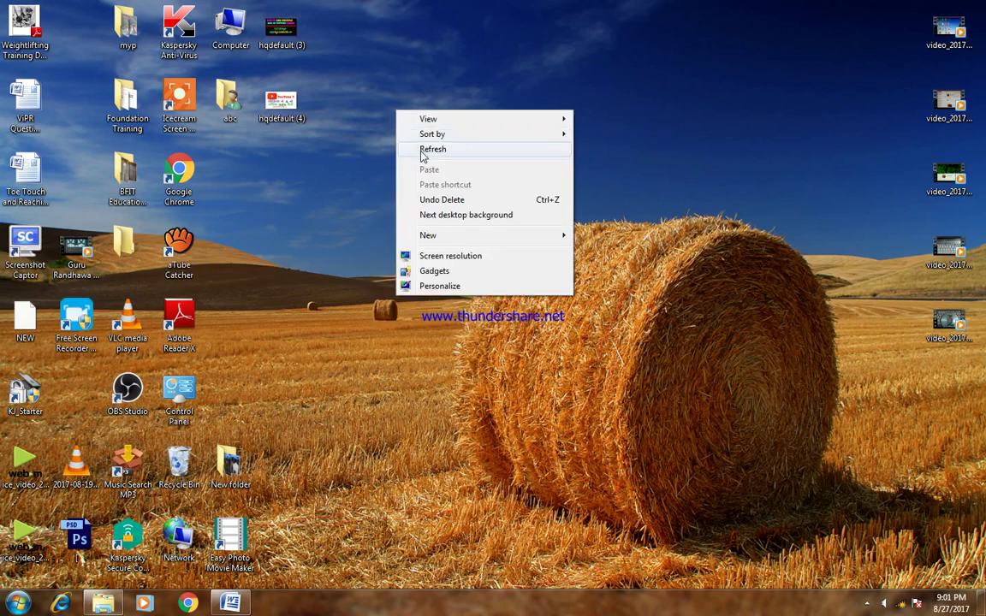
left_click(415, 149)
right_click(393, 82)
left_click(412, 120)
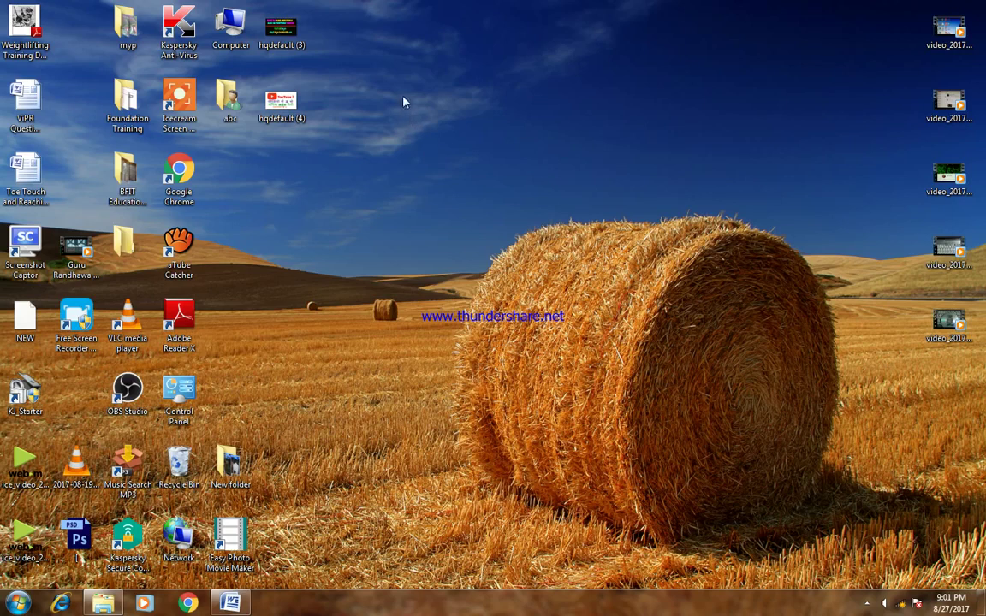
right_click(404, 99)
left_click(439, 135)
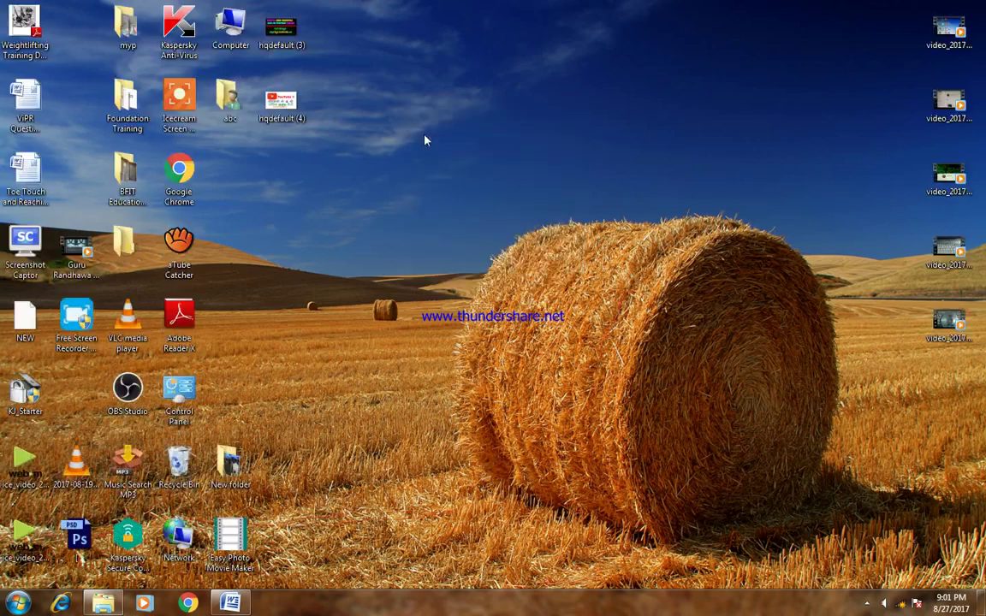
left_click(229, 605)
left_click(230, 604)
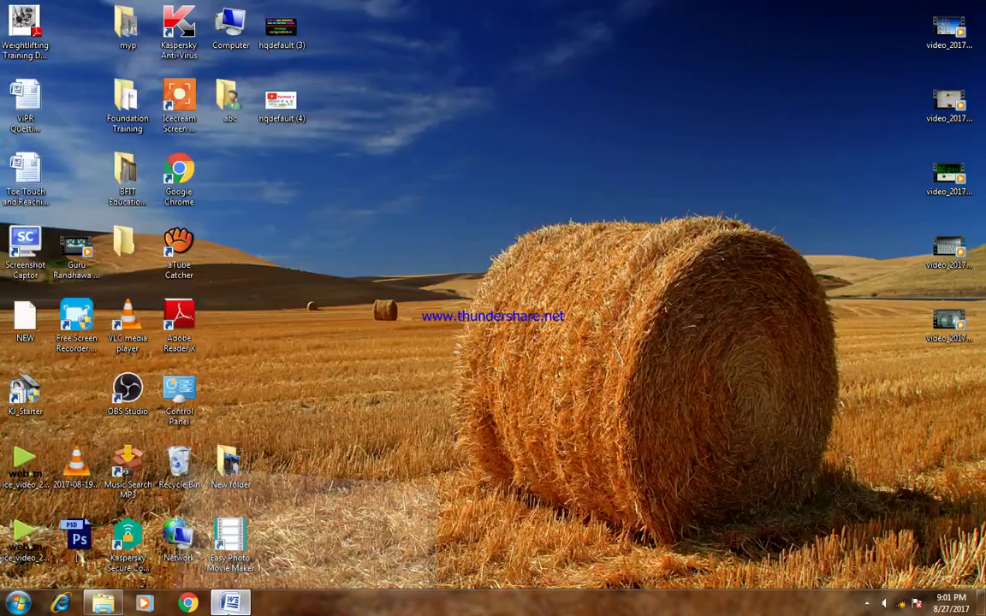
right_click(315, 465)
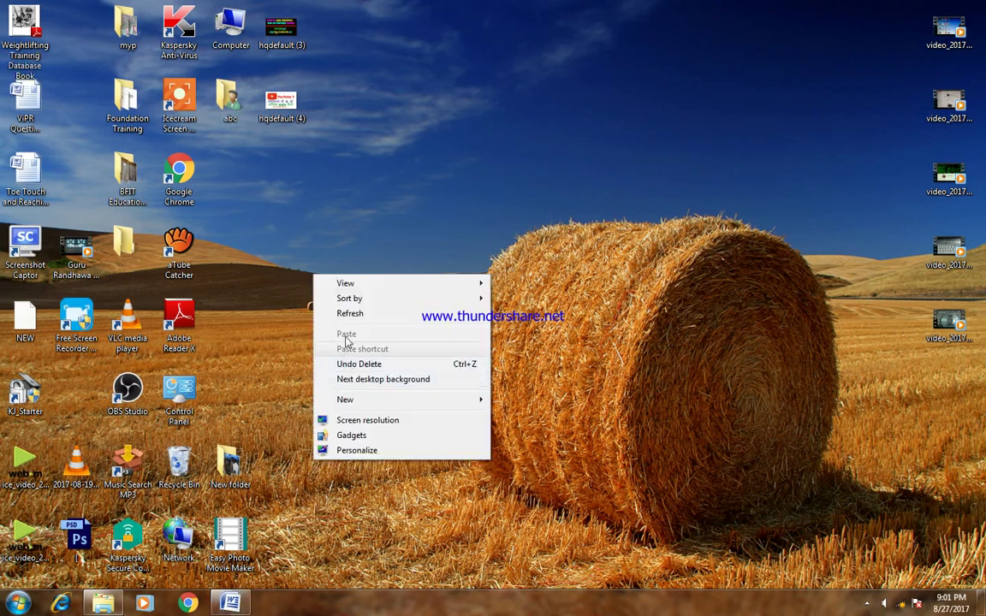
left_click(346, 312)
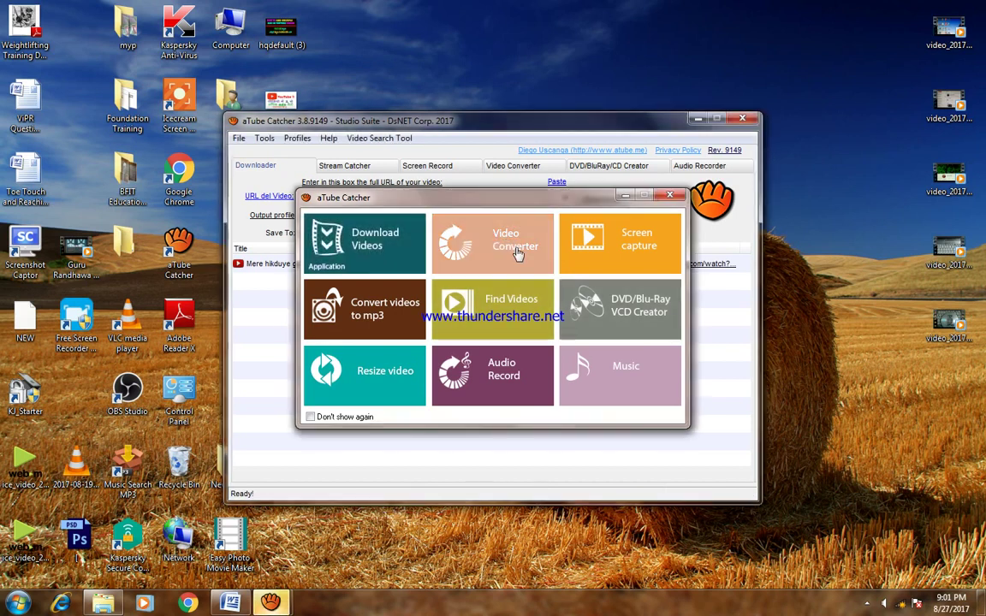
- Return to the Word document and add the bold line "GO TO VIDEO CONVERTER", followed by a new paragraph
left_click(233, 602)
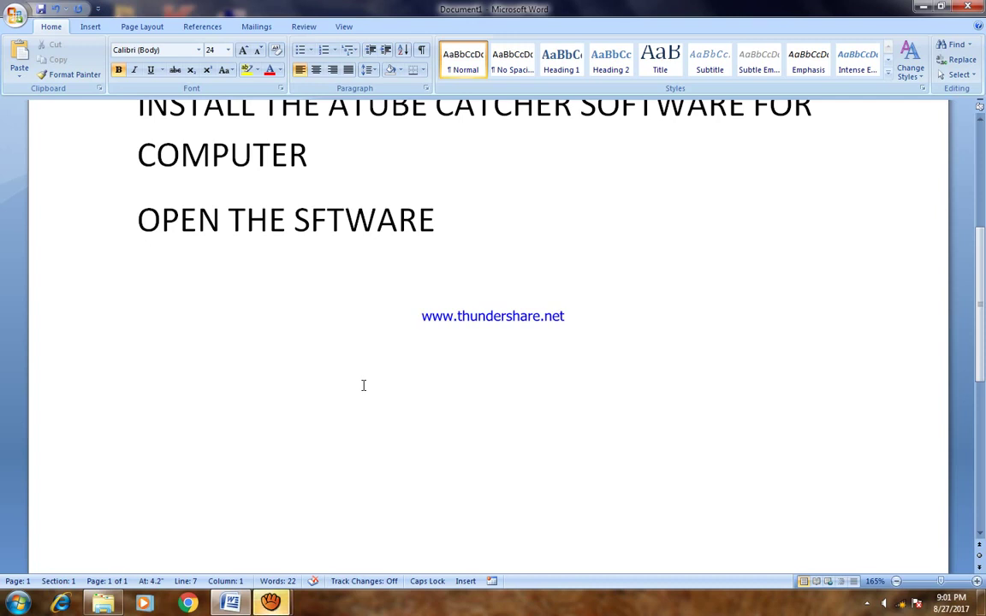
type("GO TO ")
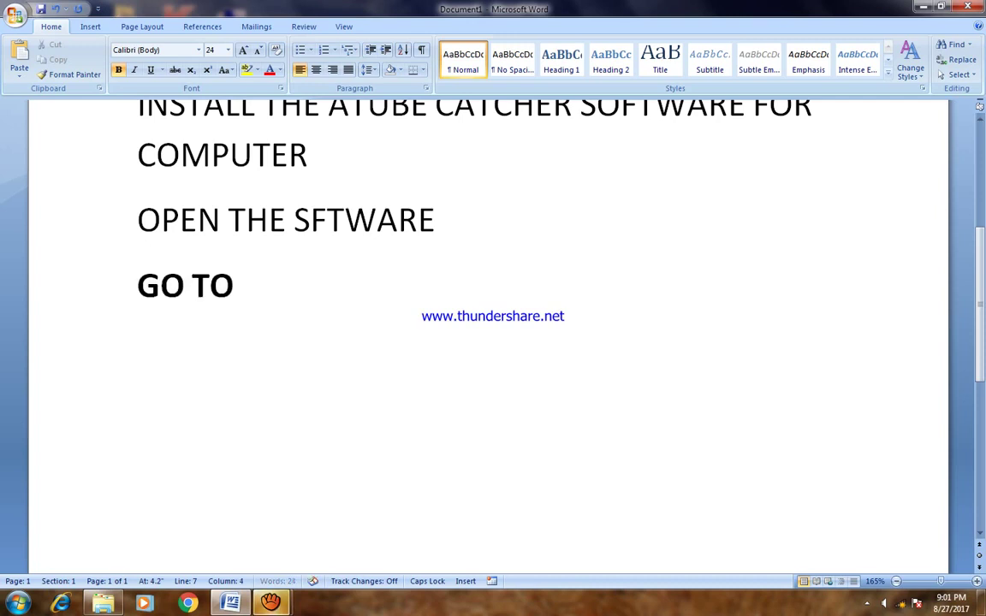
type("VO")
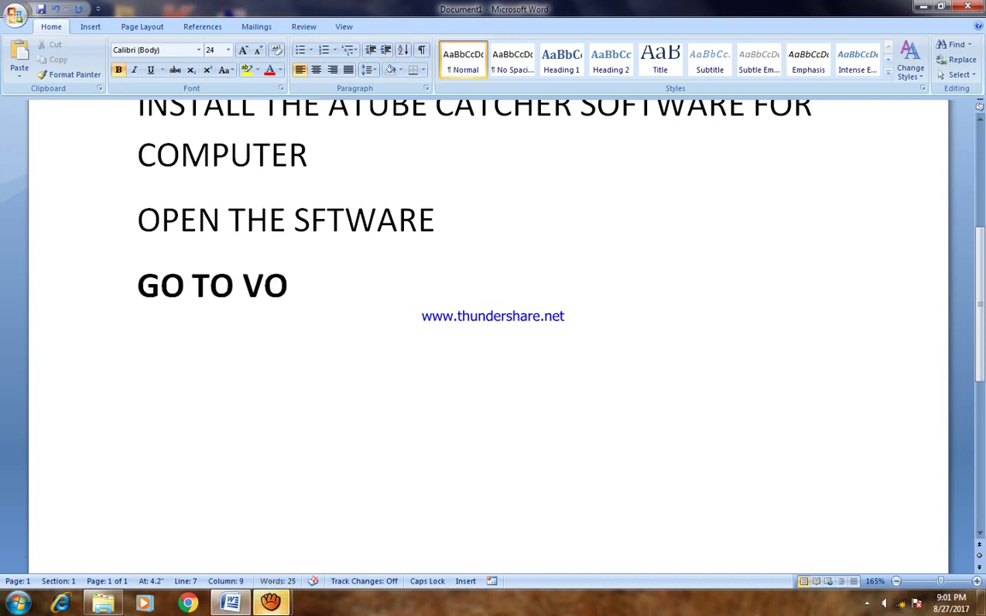
key("BackSpace")
type("IDEO")
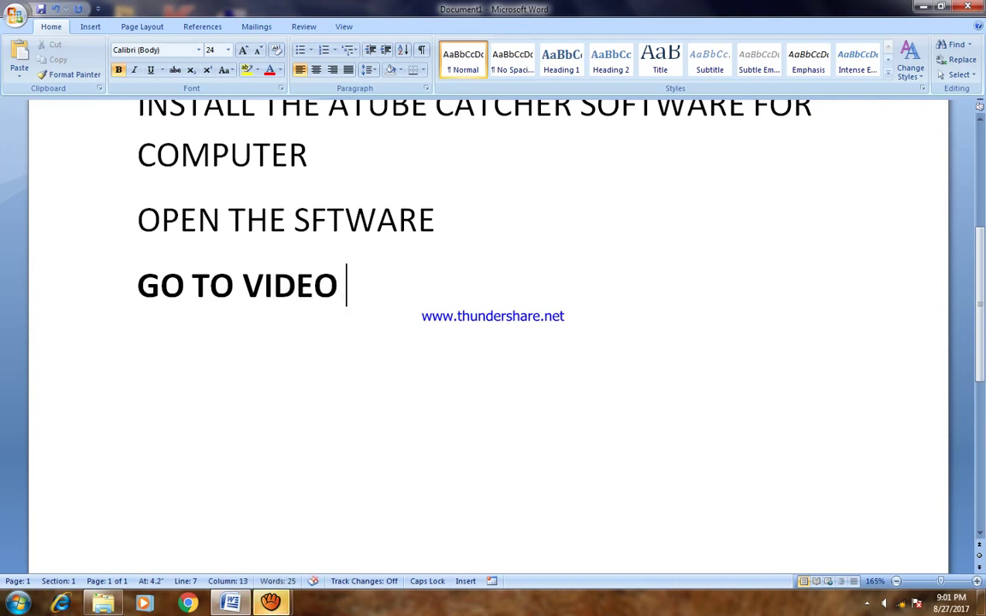
type(" COM")
key("BackSpace")
type("N")
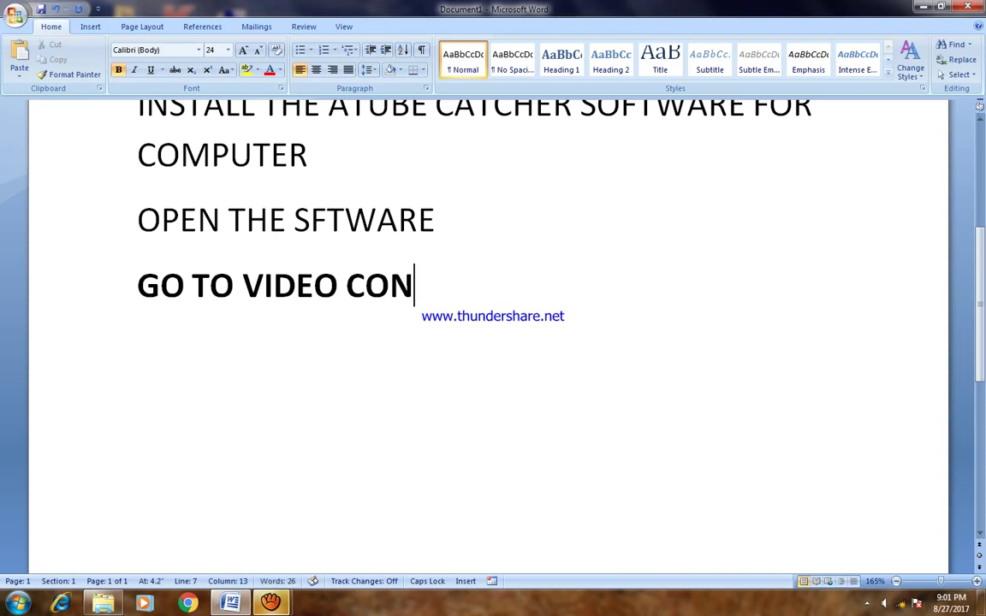
type("VERTER")
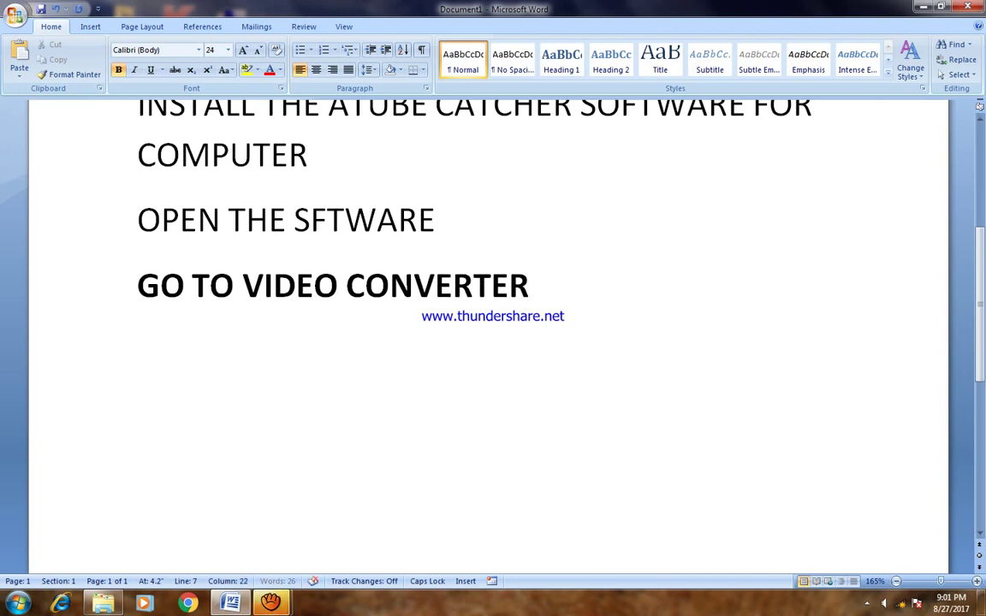
key("Return")
- Switch to aTube Catcher, open its Video Converter, and go back to the Word document
left_click(265, 604)
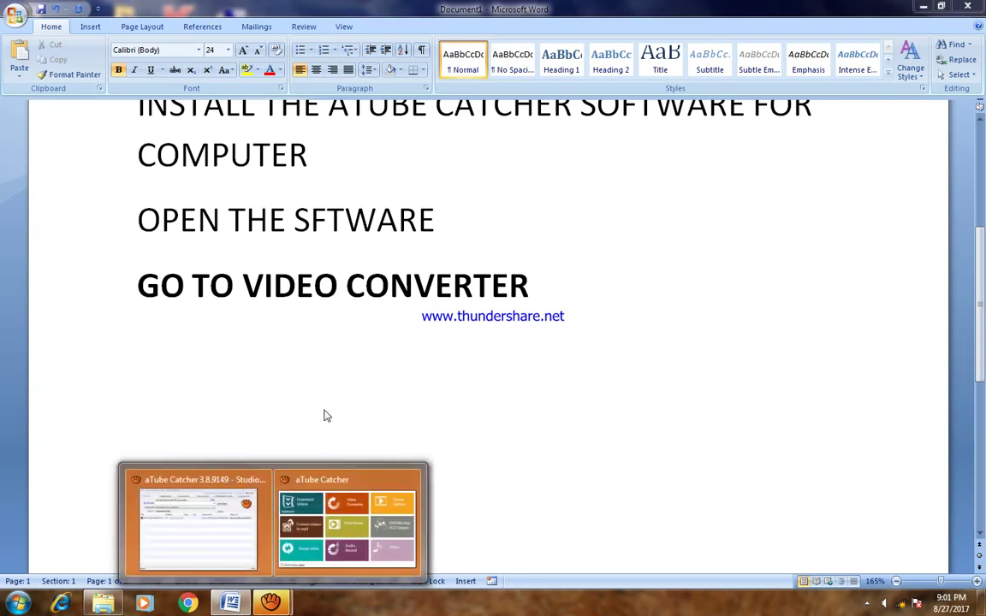
left_click(313, 497)
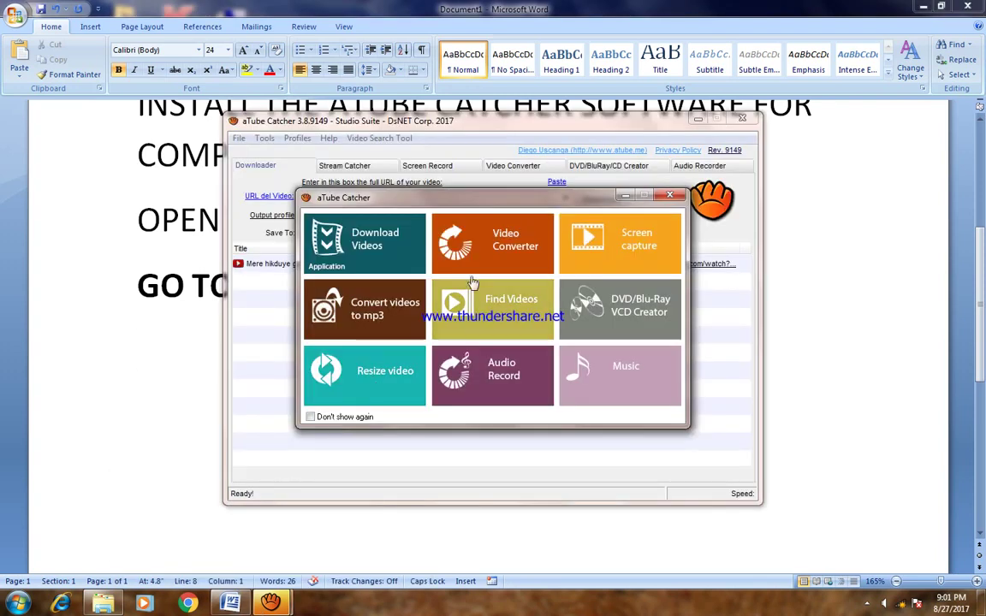
left_click(502, 245)
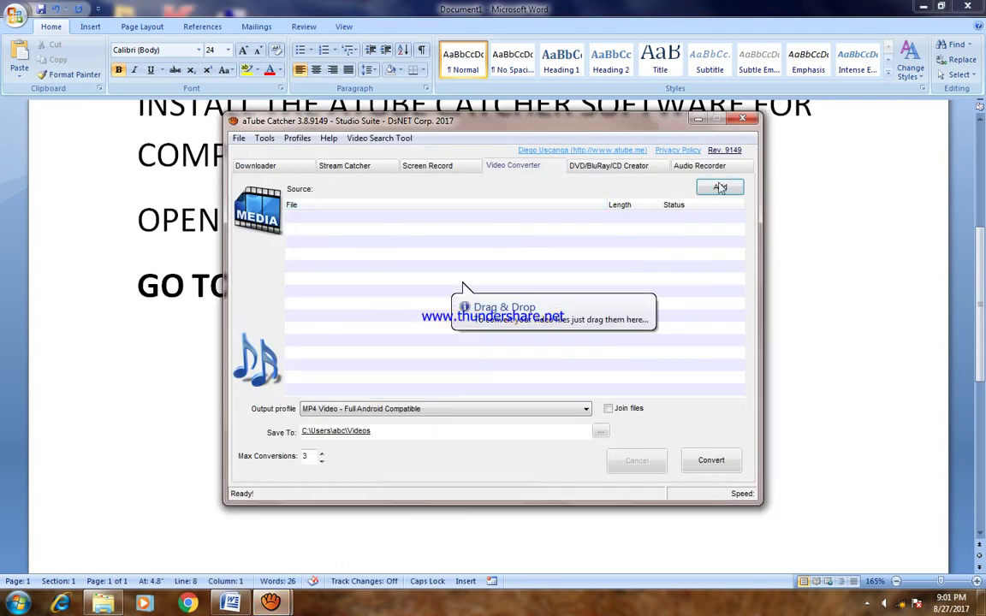
left_click(289, 605)
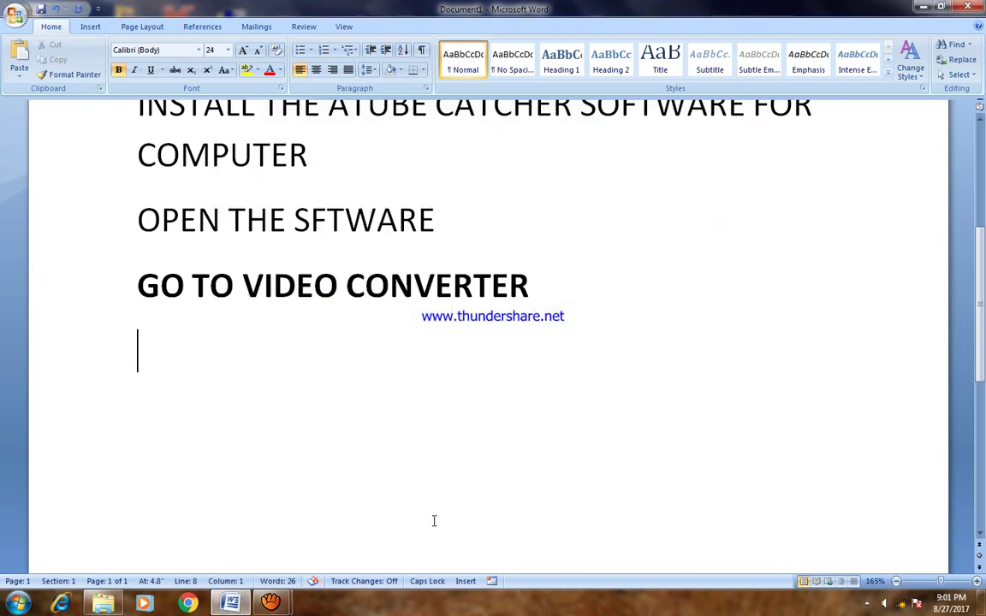
- Add the bold line "GO TO ADD" with a new paragraph, and open the file picker for adding videos in aTube Catcher
type("GO T")
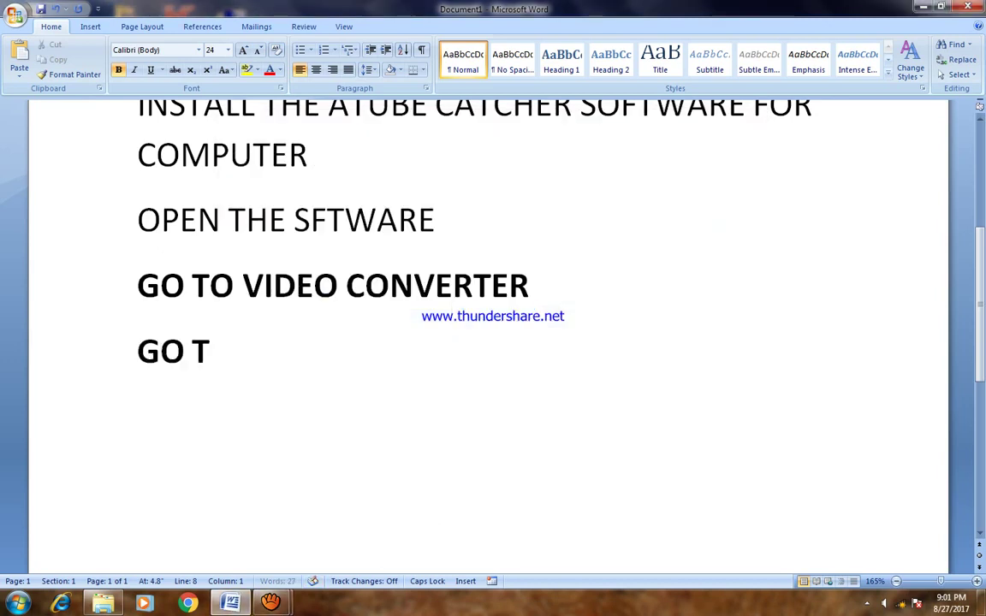
type("O ADD")
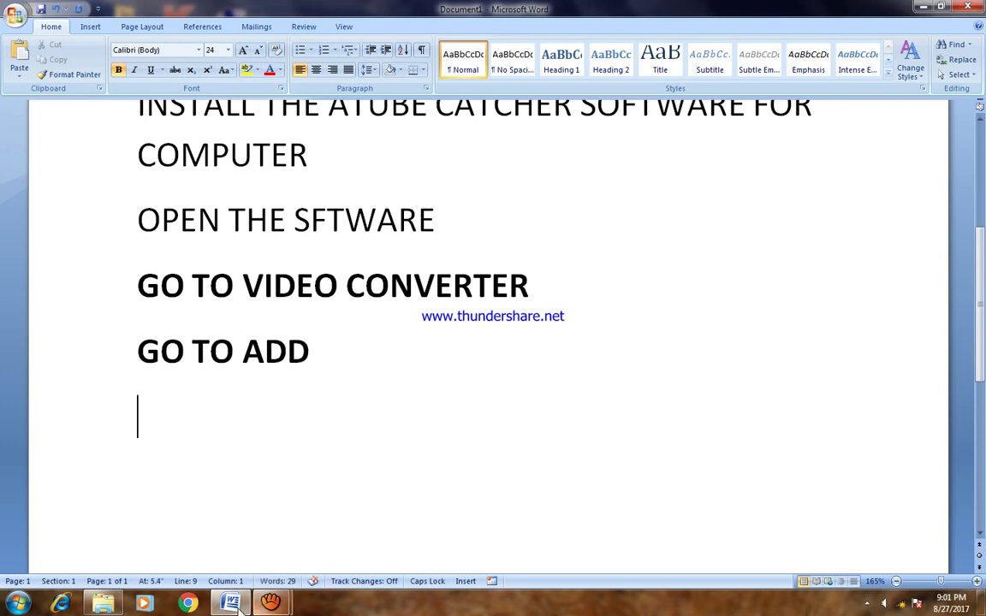
left_click(270, 603)
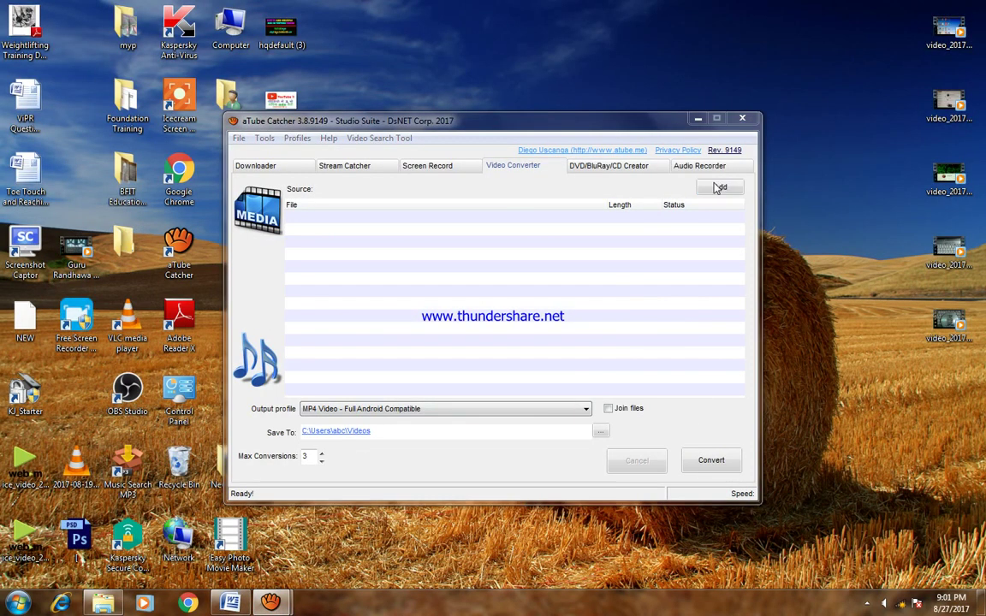
left_click(716, 188)
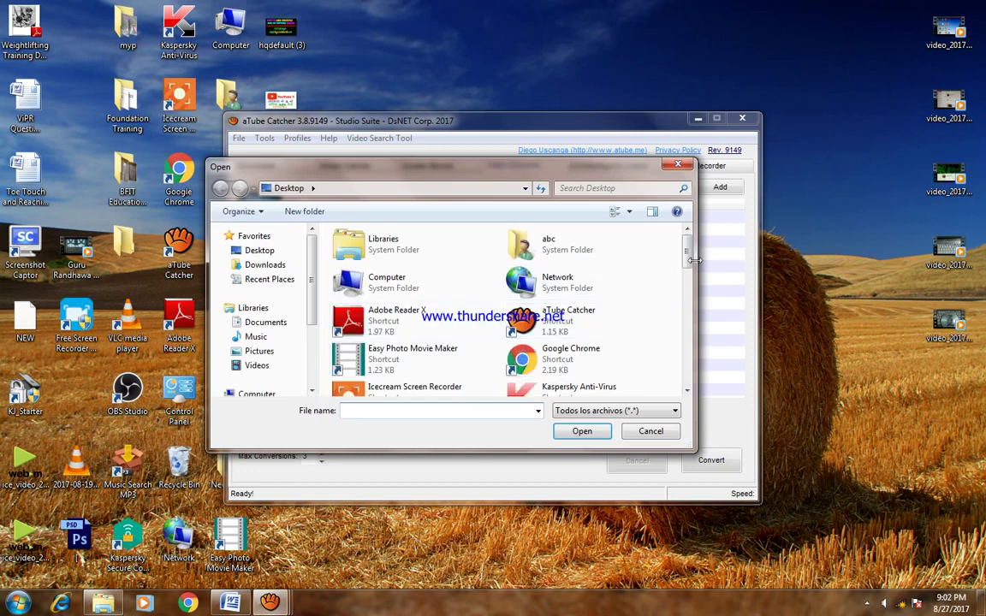
- Look through the Desktop files in the picker and highlight the five video files on the desktop together
left_click_drag(687, 256, 687, 344)
left_click(911, 24)
left_click_drag(819, 19, 888, 315)
left_click_drag(886, 21, 561, 407)
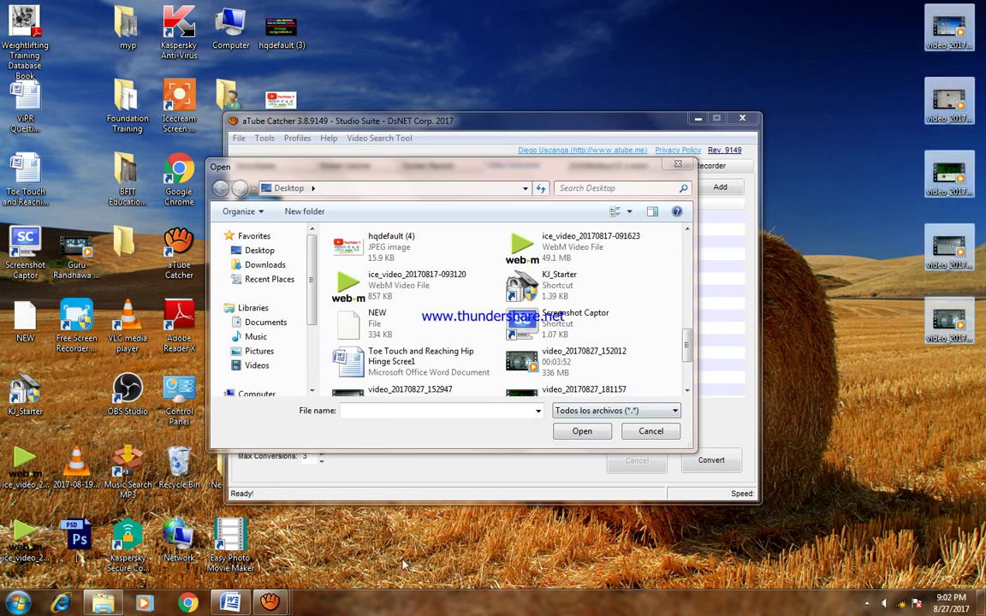
- Return to the Word document and add the bold line "CHOOSE THE VIDEOS YOU HAVE CONVERT", followed by a new paragraph
left_click(230, 603)
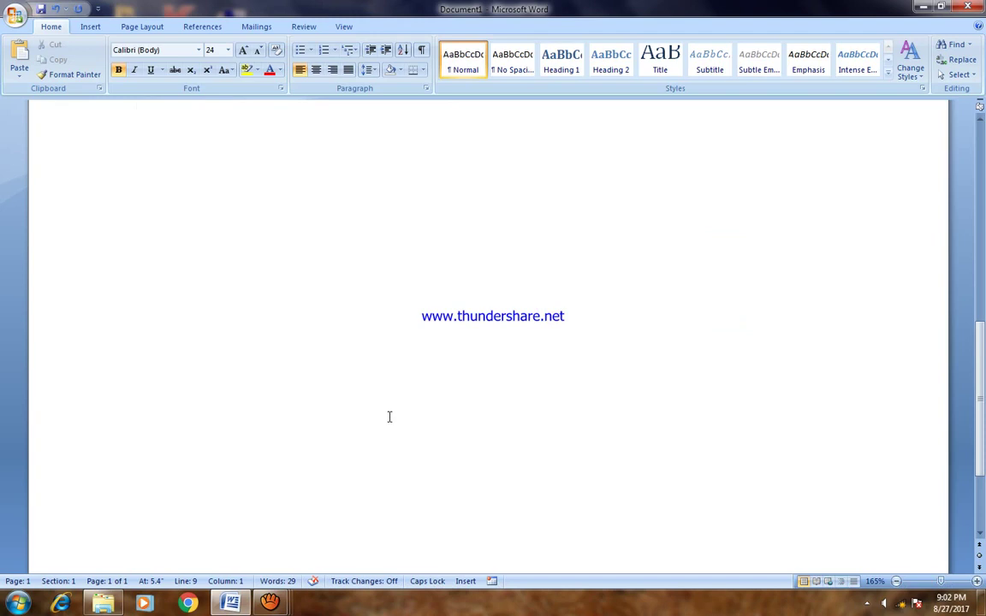
scroll(389, 417, "up", 3)
type("CH")
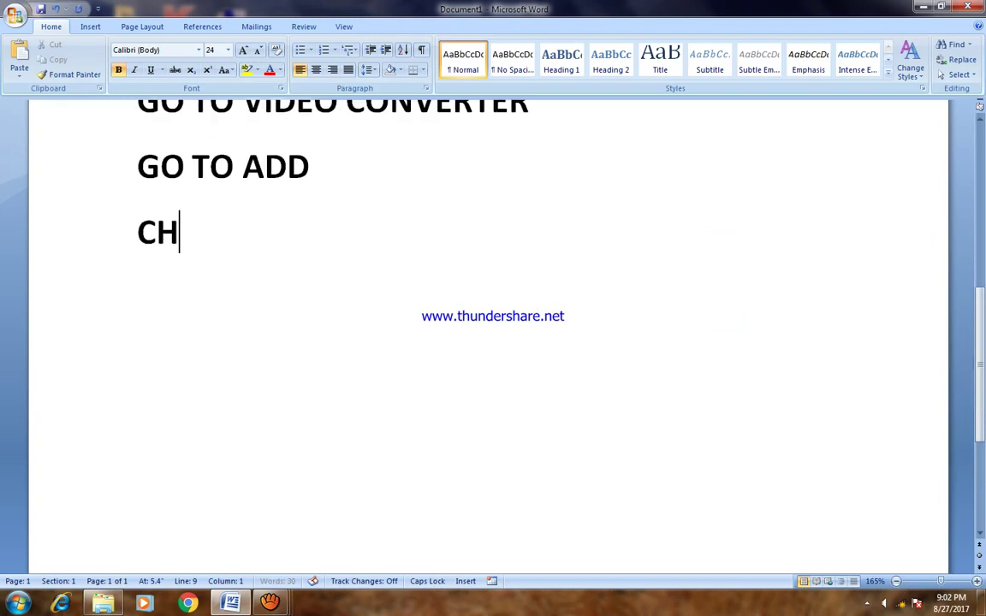
type("OOSE THE ")
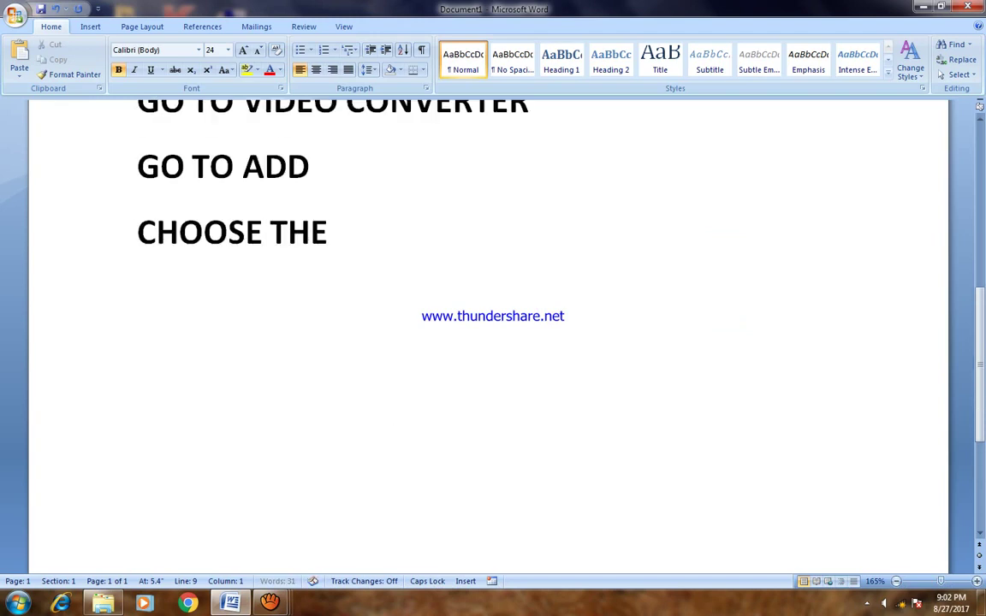
type("VIDE")
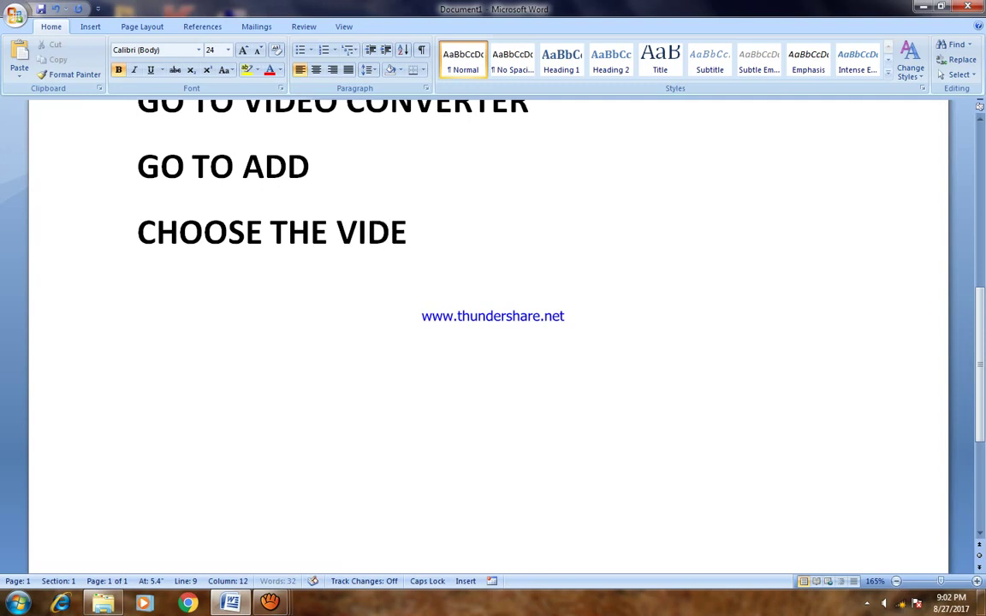
type("OS YOU")
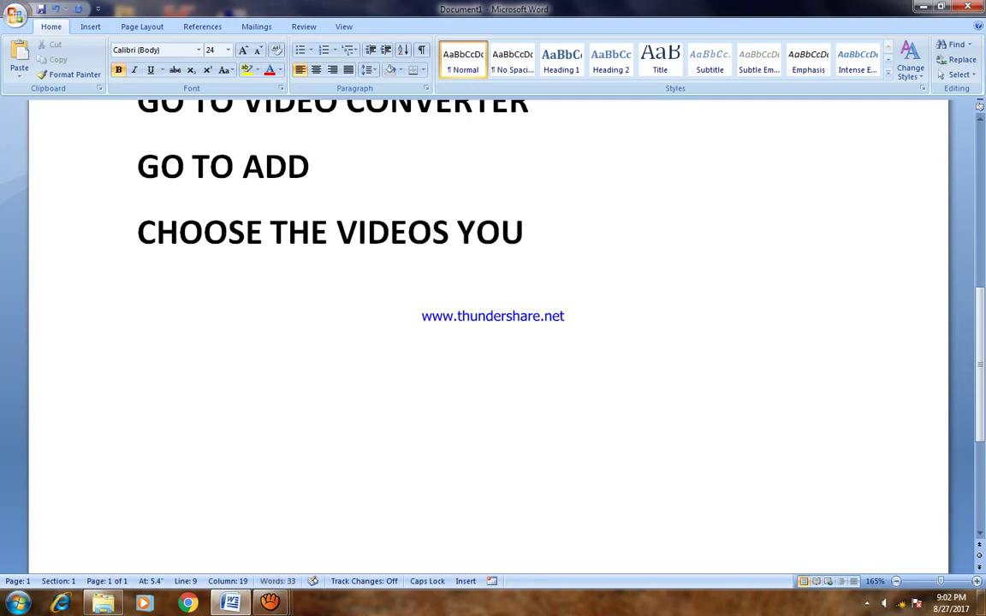
type(" HAVE CO")
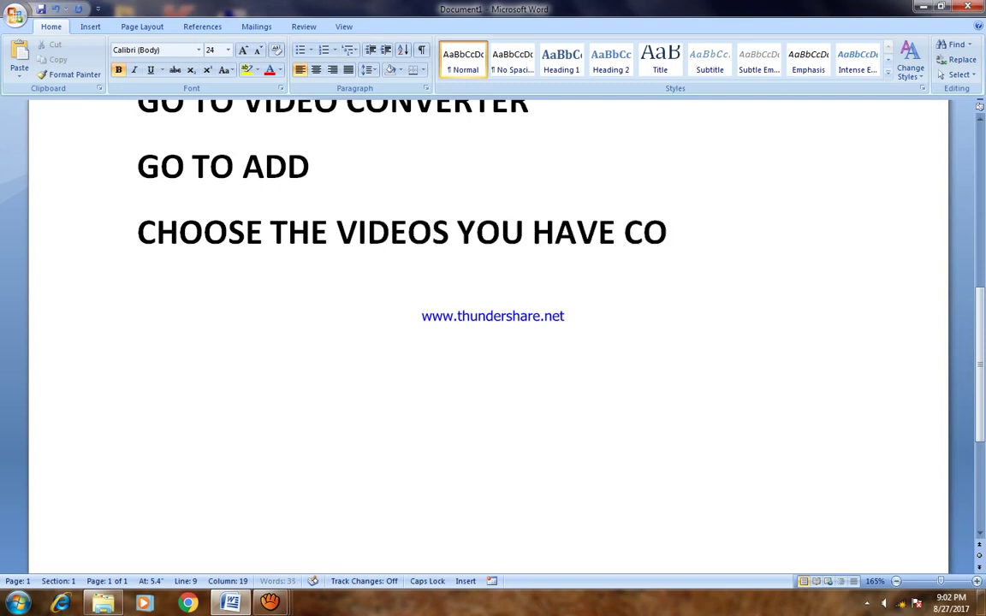
type("NVERT")
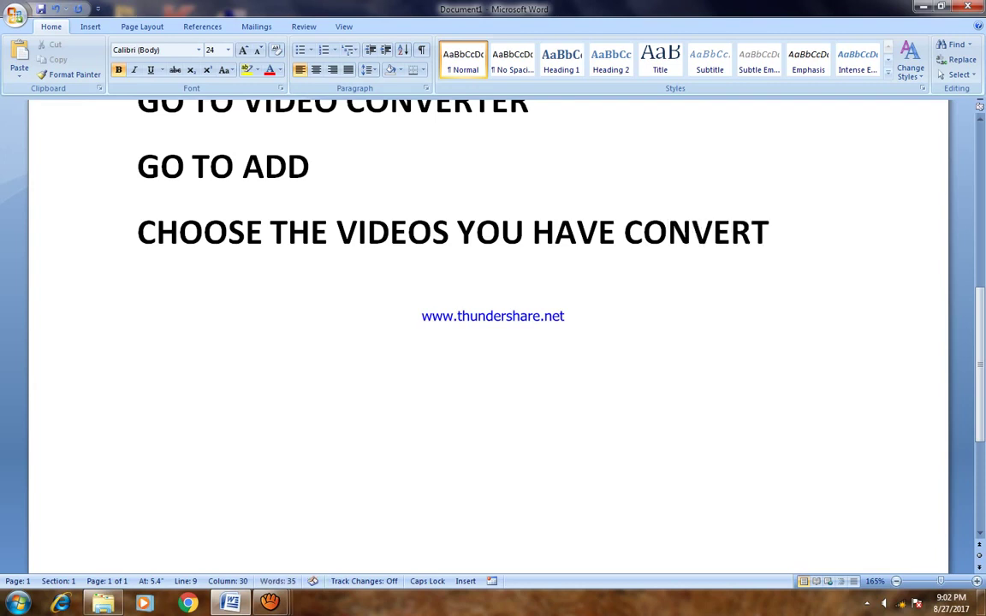
key("Return")
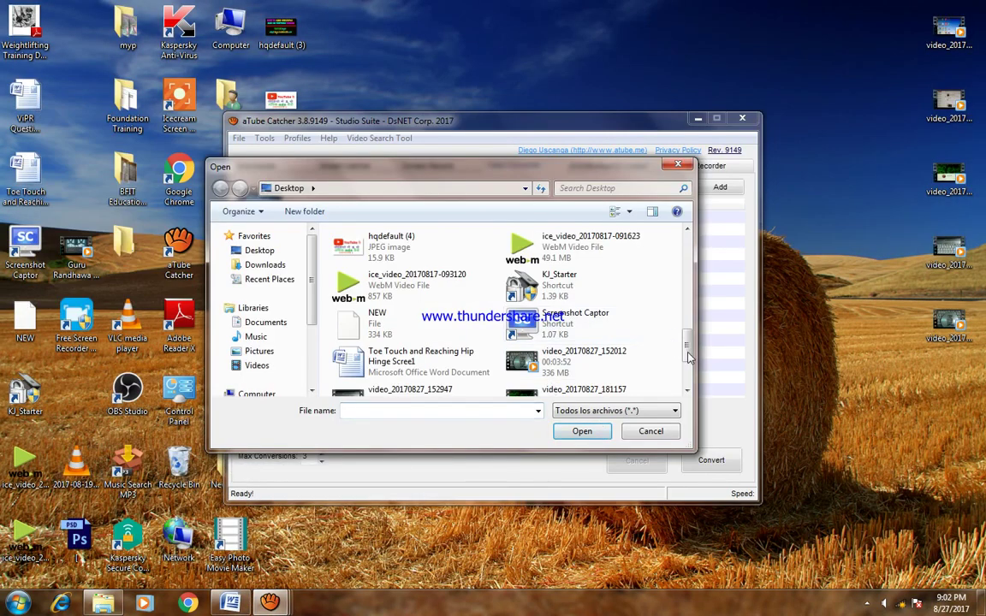
- Switch to aTube Catcher and select the video video_20170827_152012 in the file picker
left_click_drag(691, 360, 692, 373)
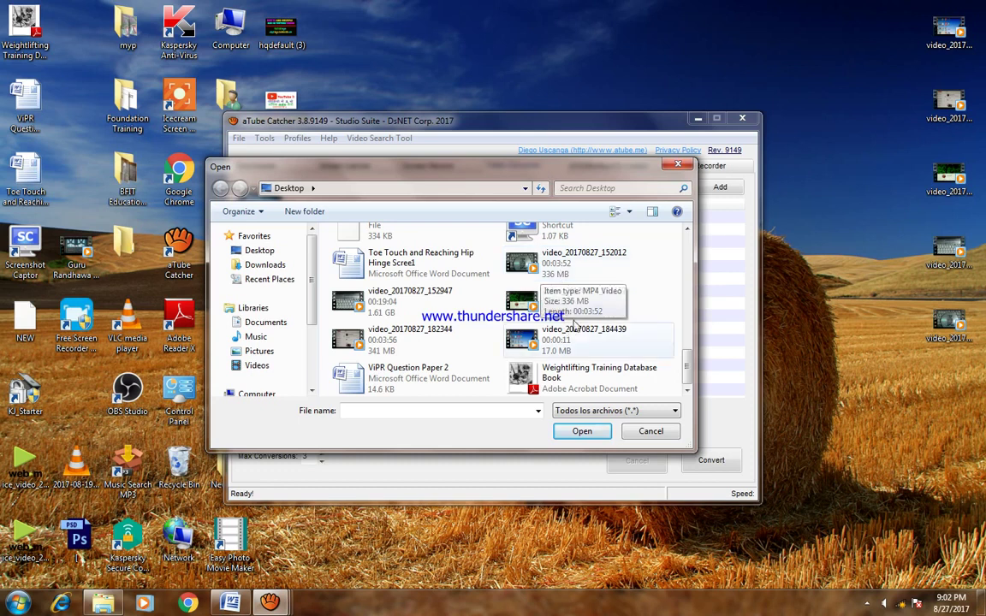
left_click(519, 279)
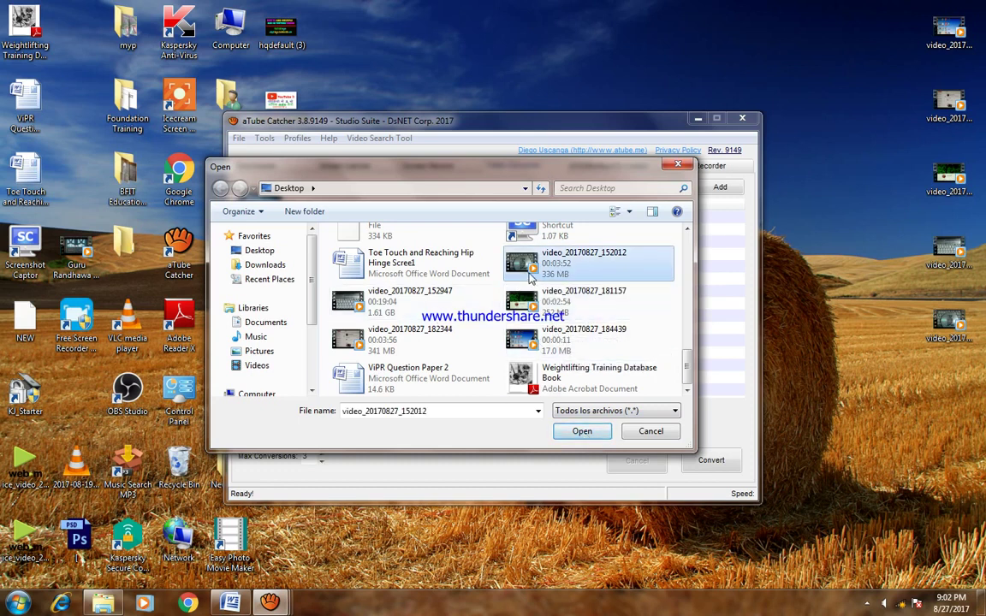
- Return to the Word document and add the bold line "SELECT AND OPEN", followed by a new paragraph
left_click(248, 606)
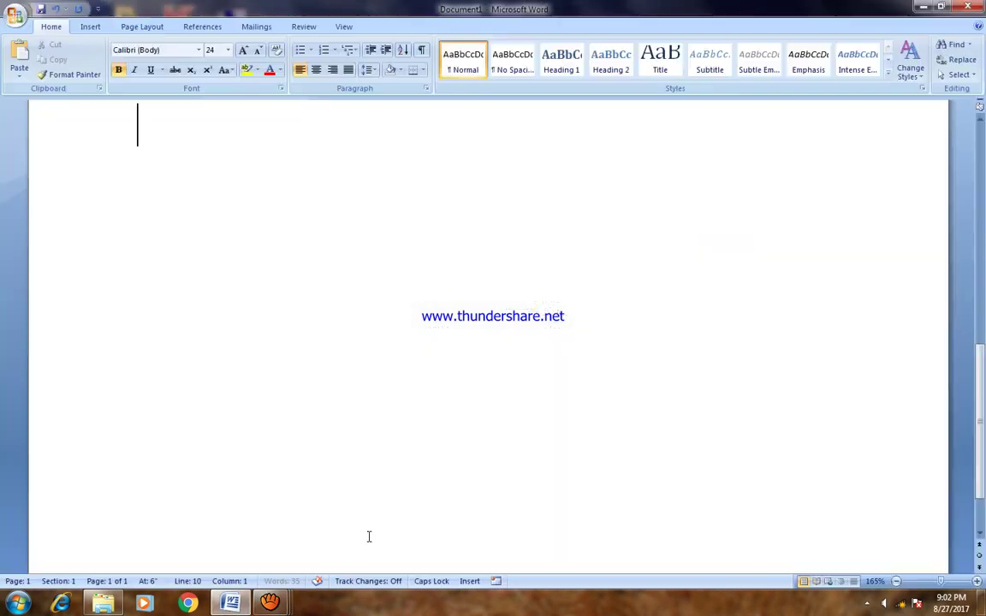
scroll(368, 527, "up", 2)
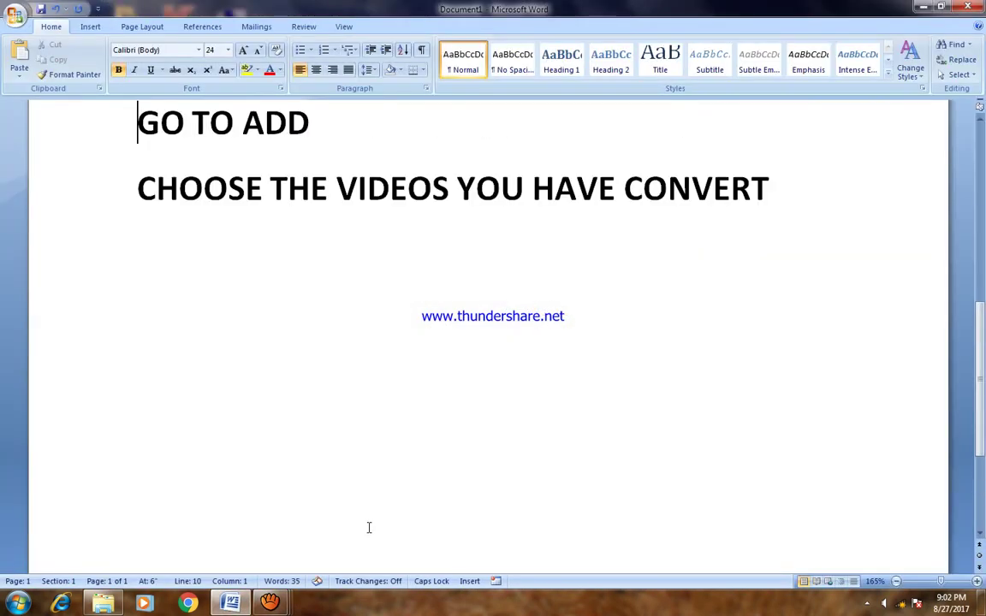
type("SEL")
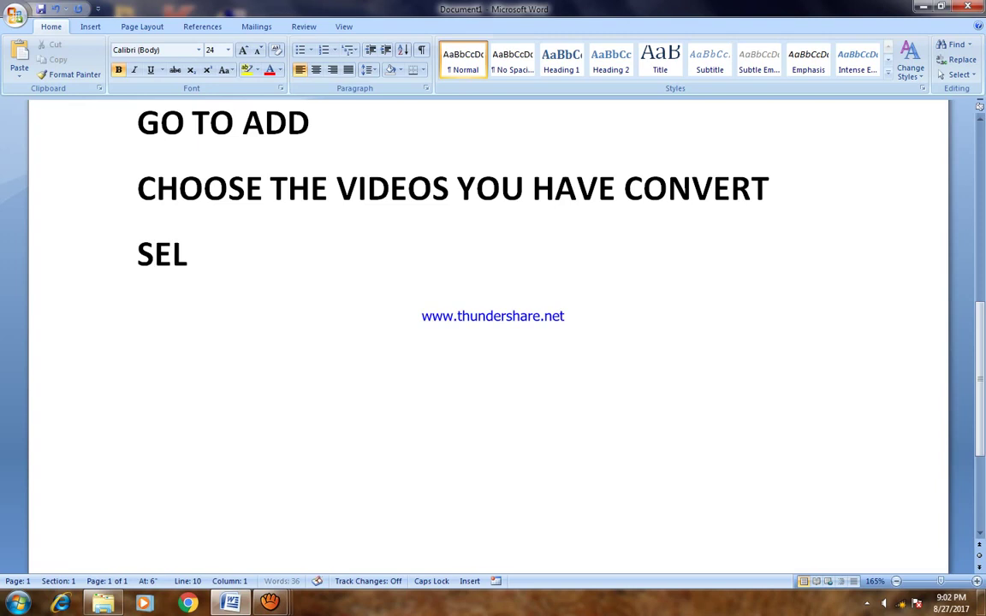
type("ECT AN")
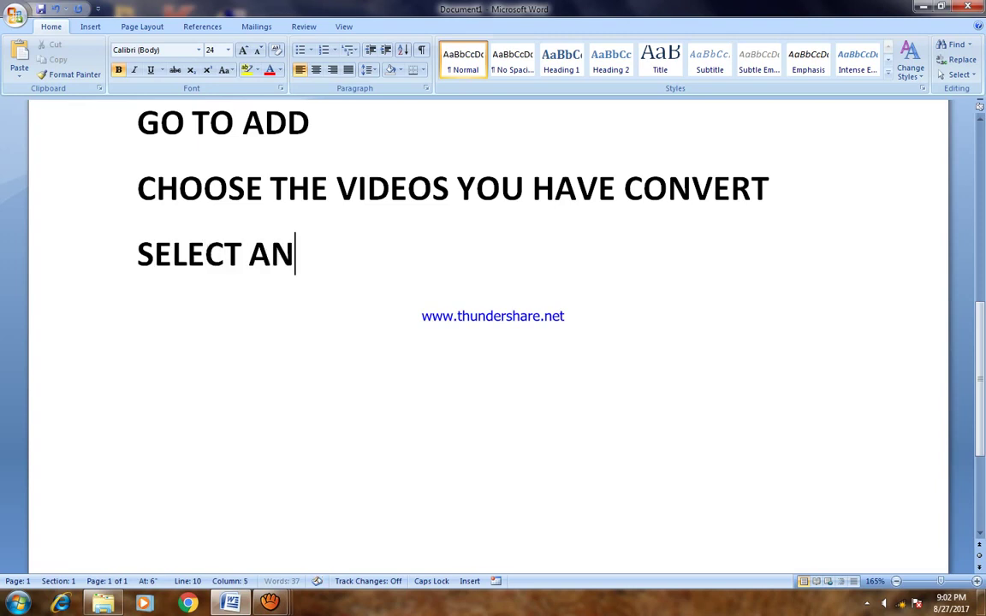
type("D OPEN")
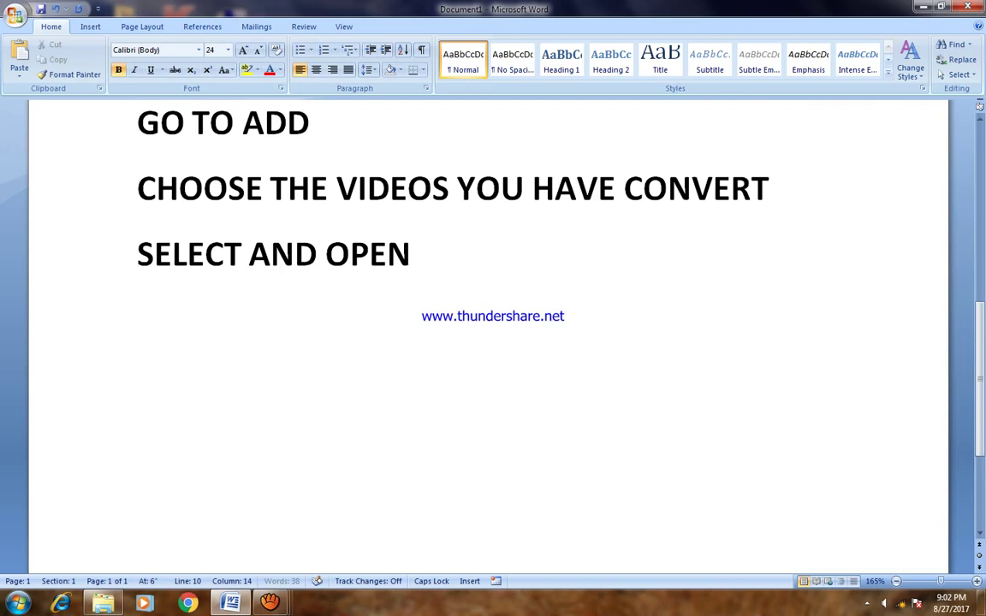
key("Return")
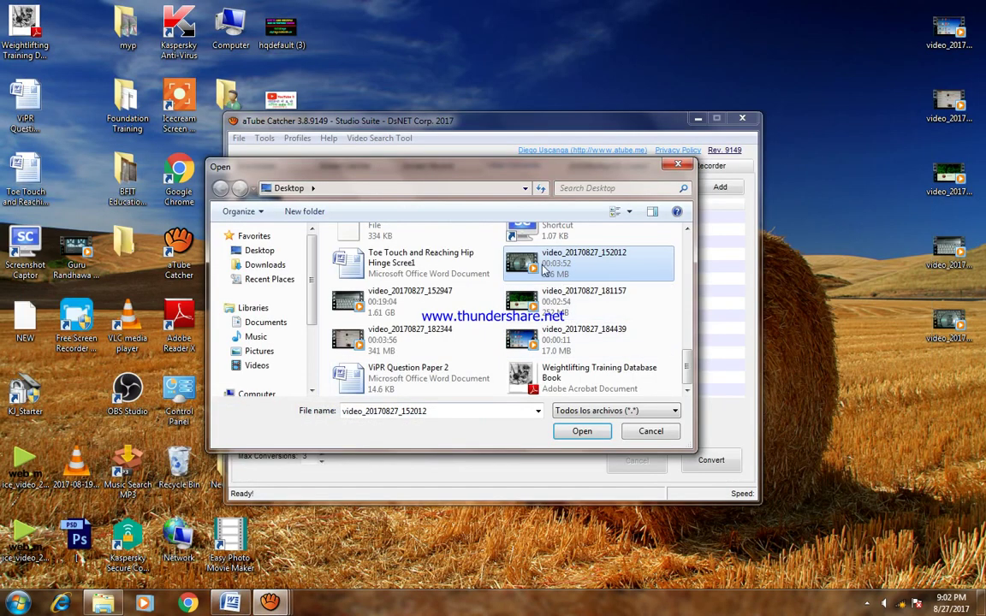
- Switch to aTube Catcher and add the selected video and video_20170827_181157 to the conversion list
left_click(581, 430)
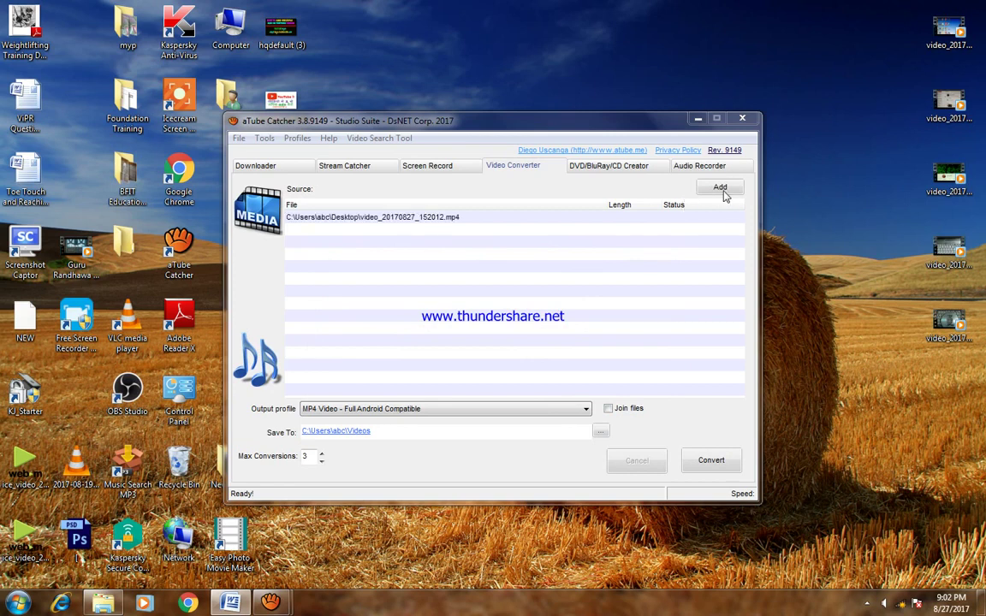
left_click(719, 187)
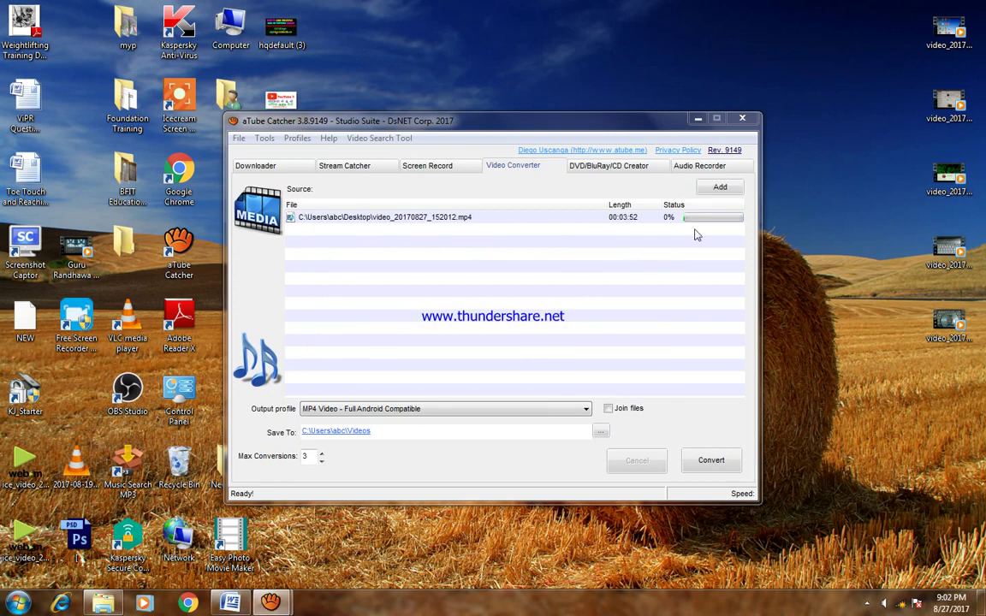
left_click_drag(687, 262, 685, 380)
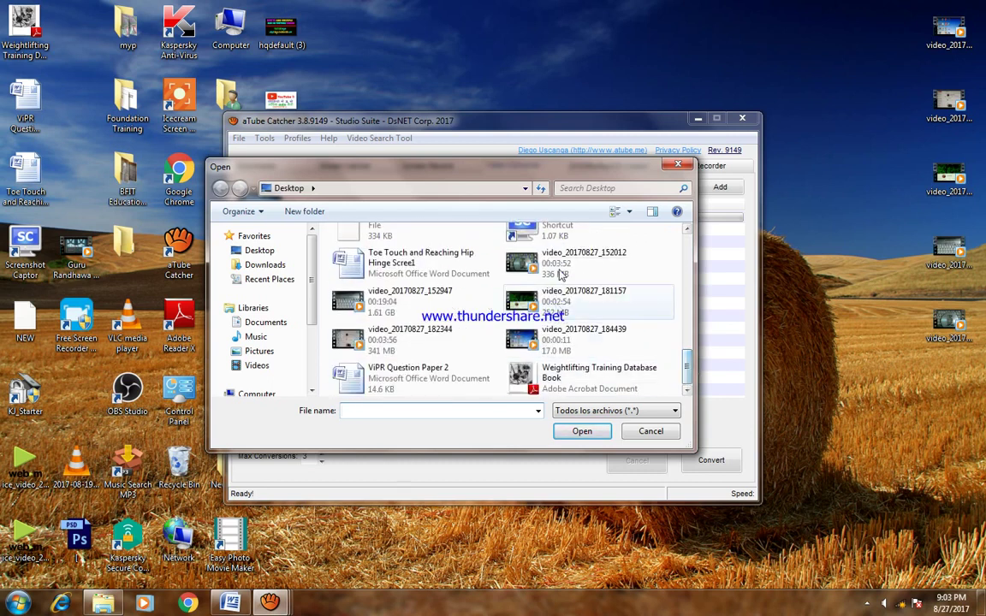
left_click(550, 306)
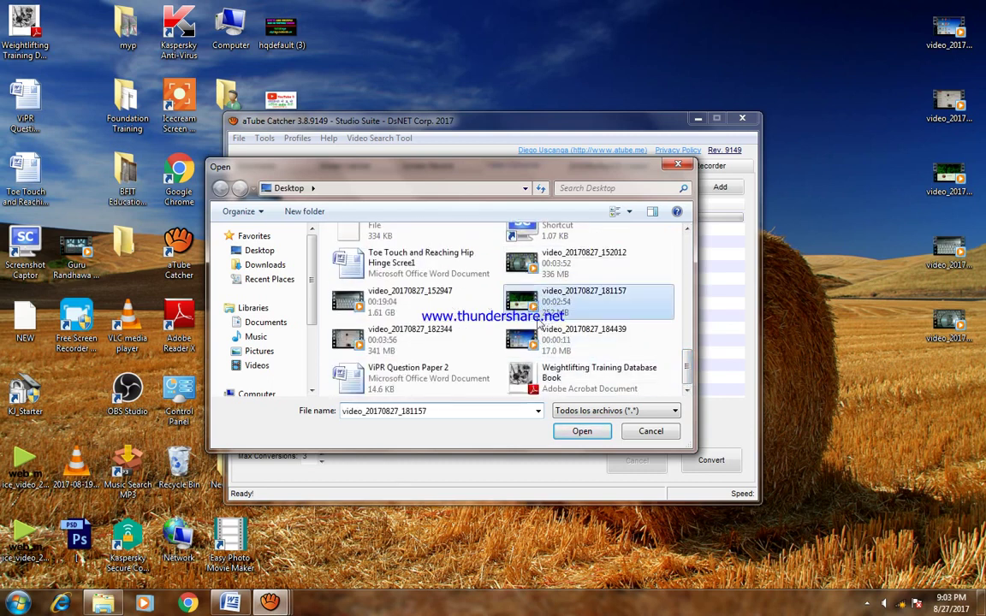
left_click(579, 432)
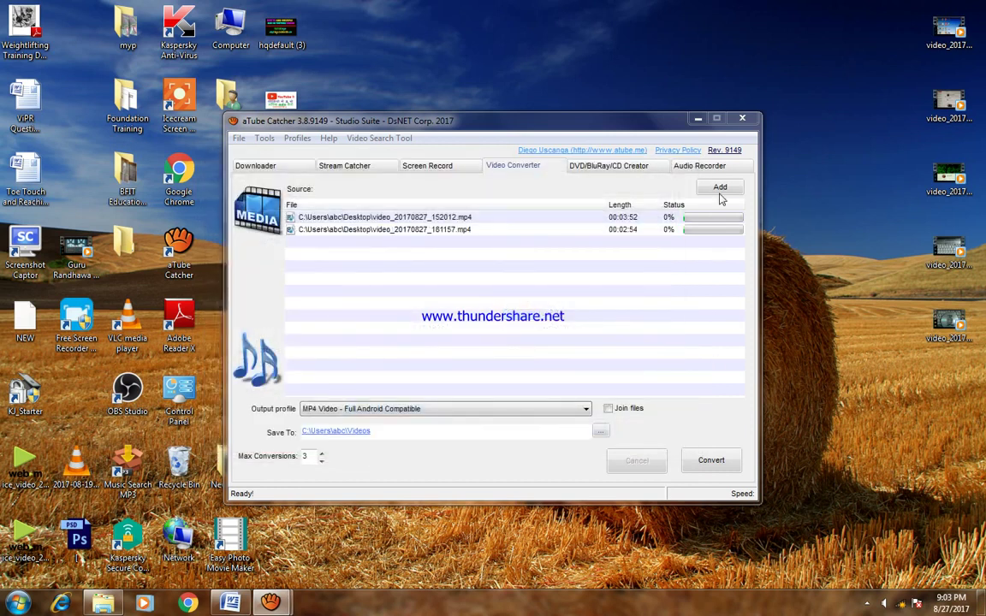
- Add the videos video_20170827_152947 and video_20170827_182344 from the Desktop to the conversion list
left_click(720, 189)
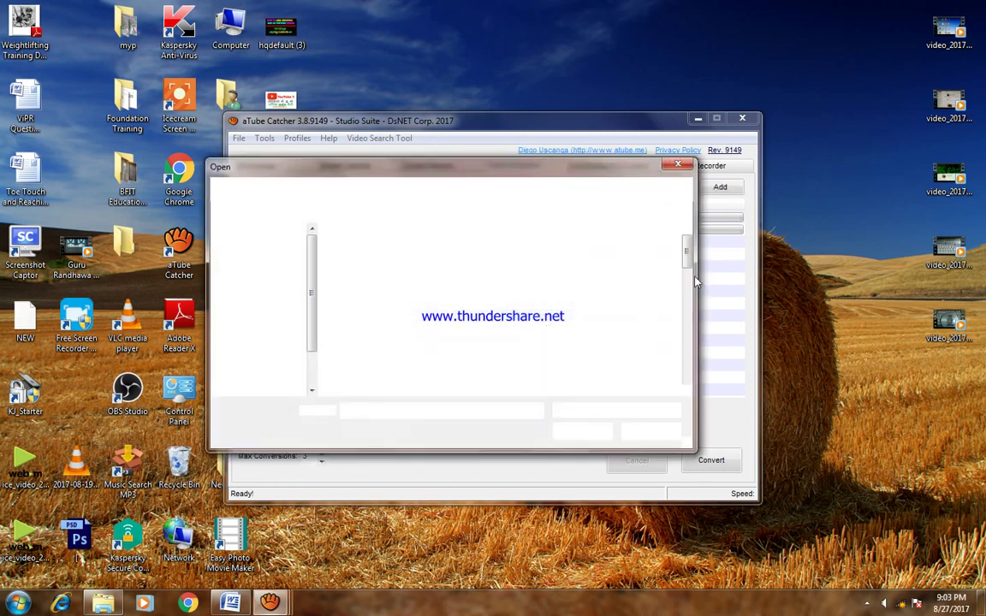
left_click_drag(687, 260, 677, 381)
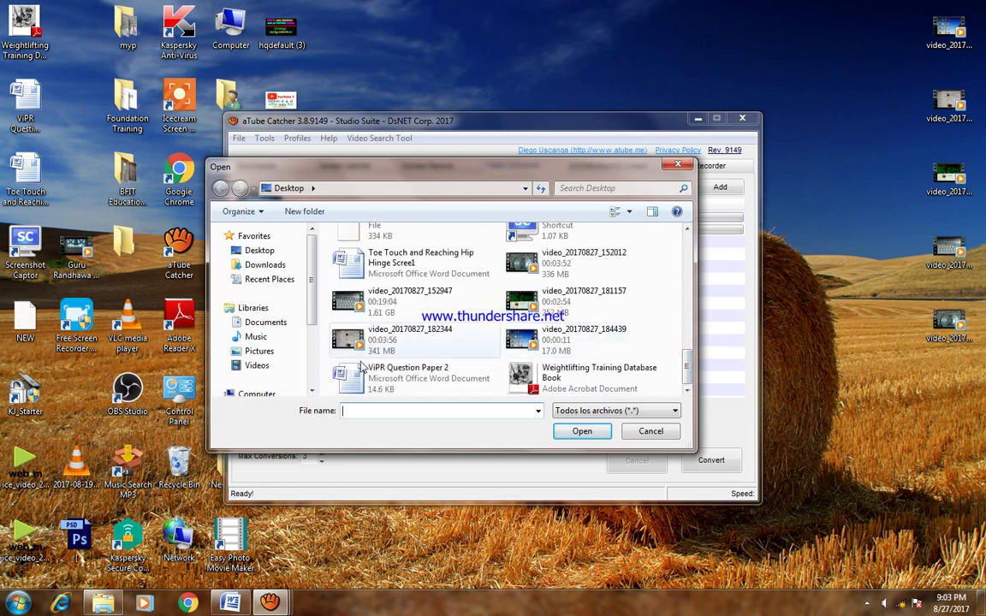
left_click(351, 295)
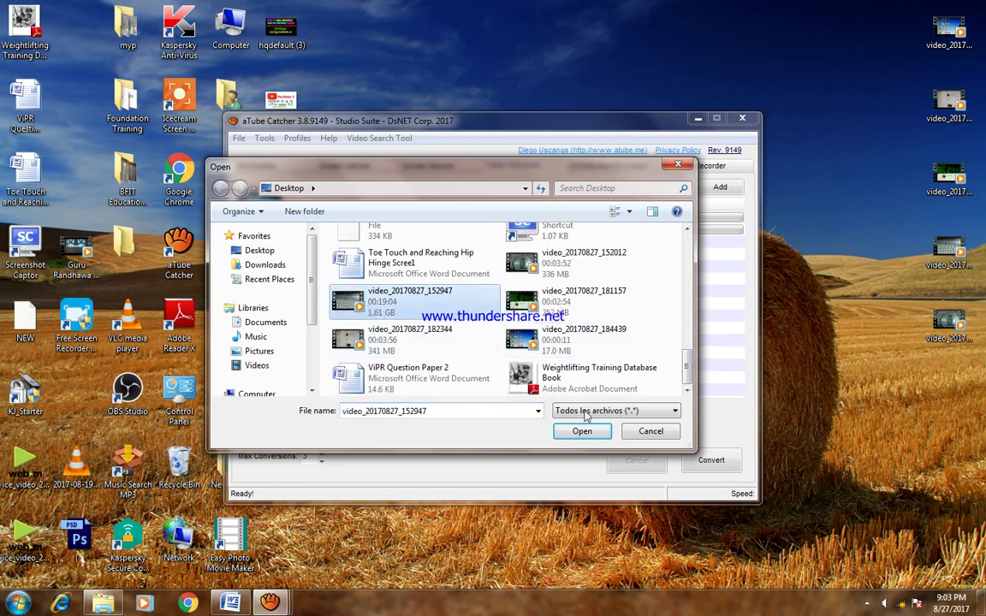
left_click(584, 434)
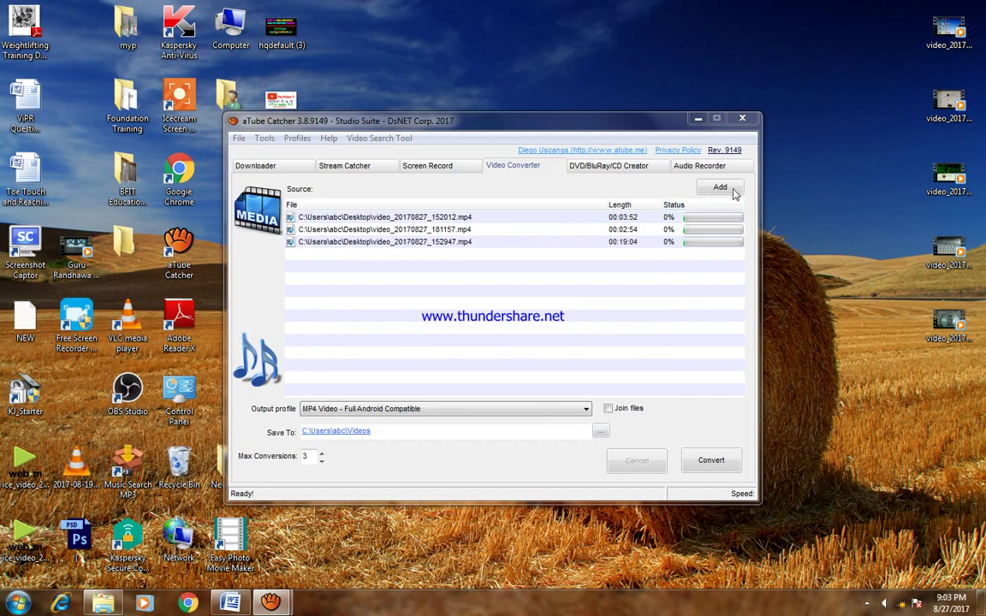
left_click(731, 189)
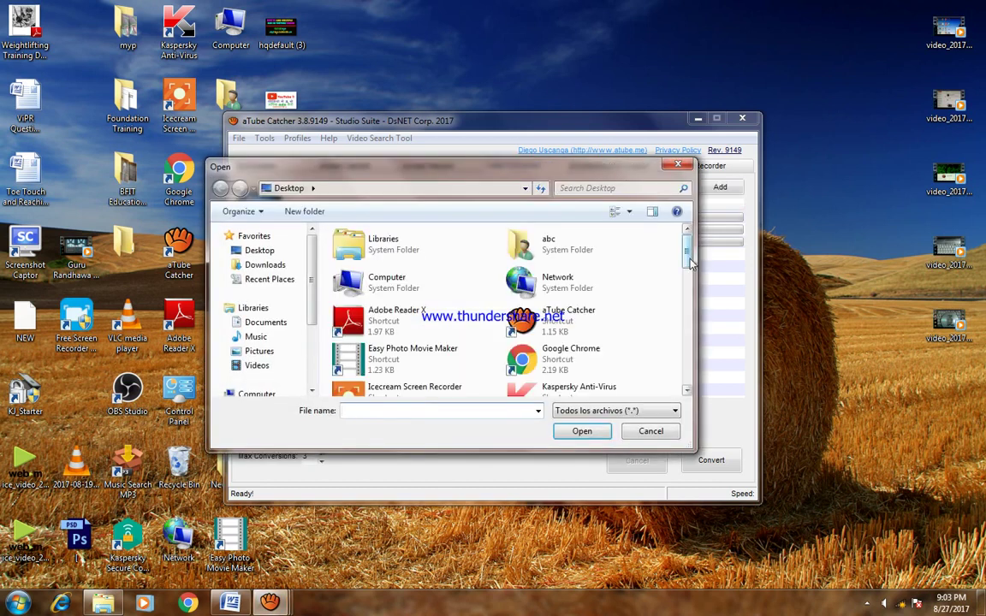
scroll(682, 339, "down", 5)
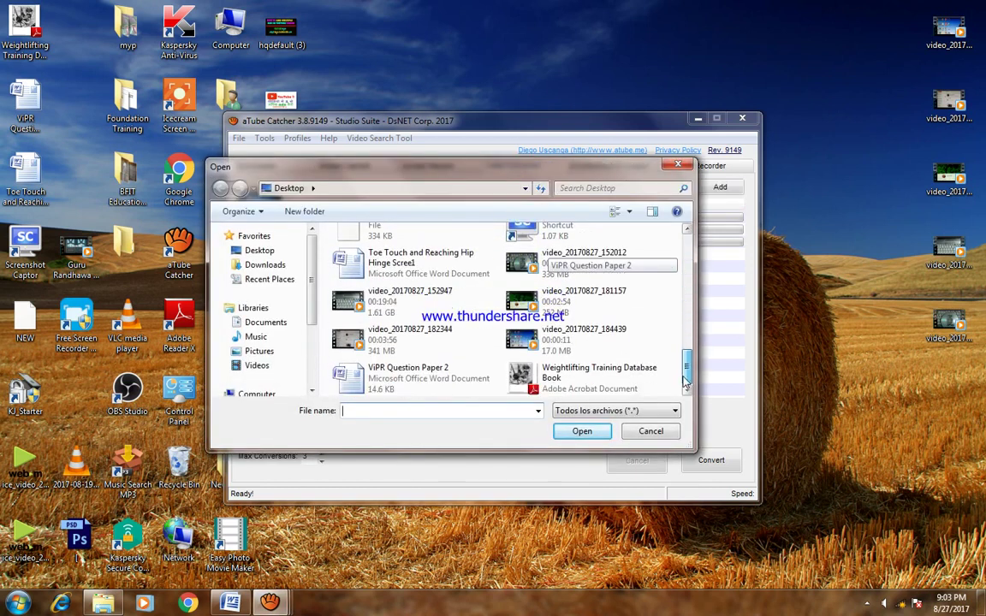
left_click(402, 341)
left_click(579, 431)
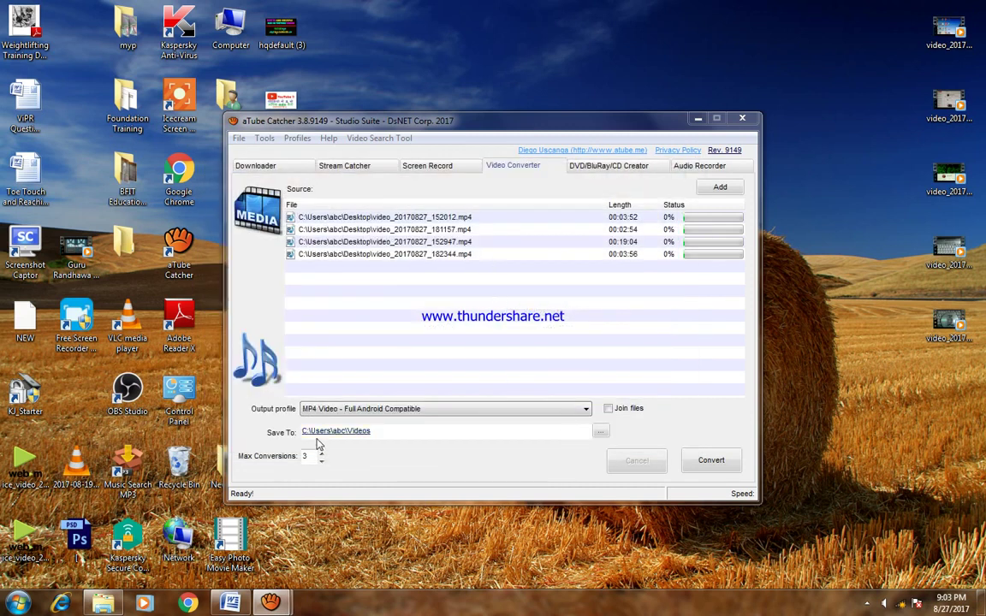
- Switch to the Word document and add the bold line "YOU MAKE A 3 GP FILE" below "SELECT AND OPEN", followed by a new paragraph
left_click(229, 602)
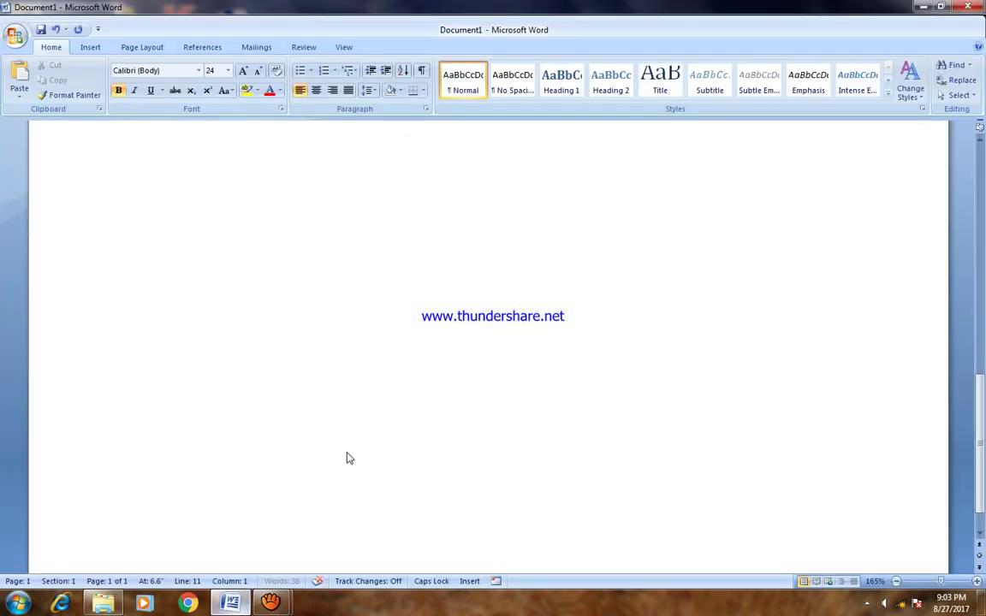
scroll(370, 398, "up", 2)
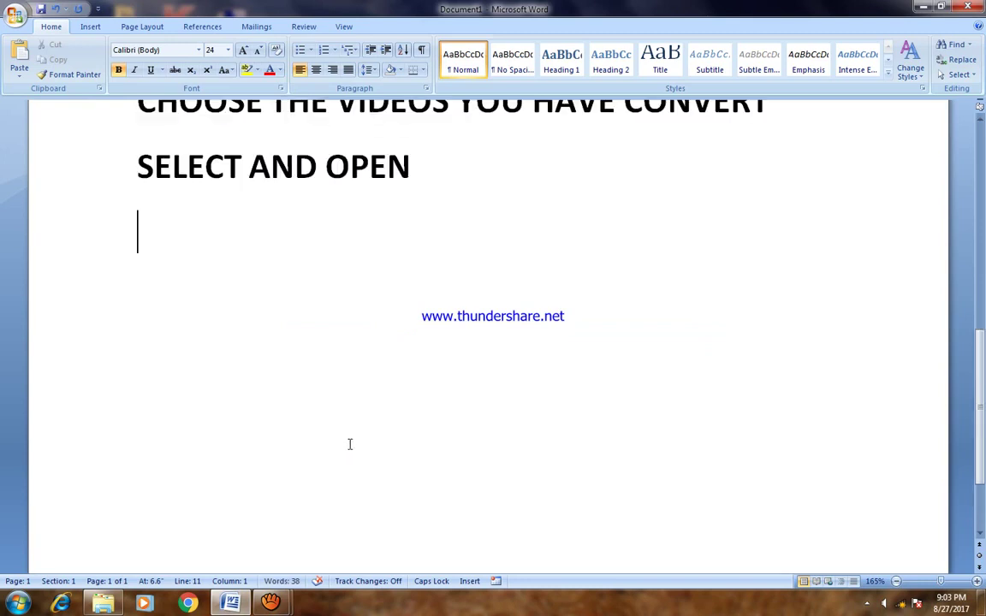
type("YOU MAK")
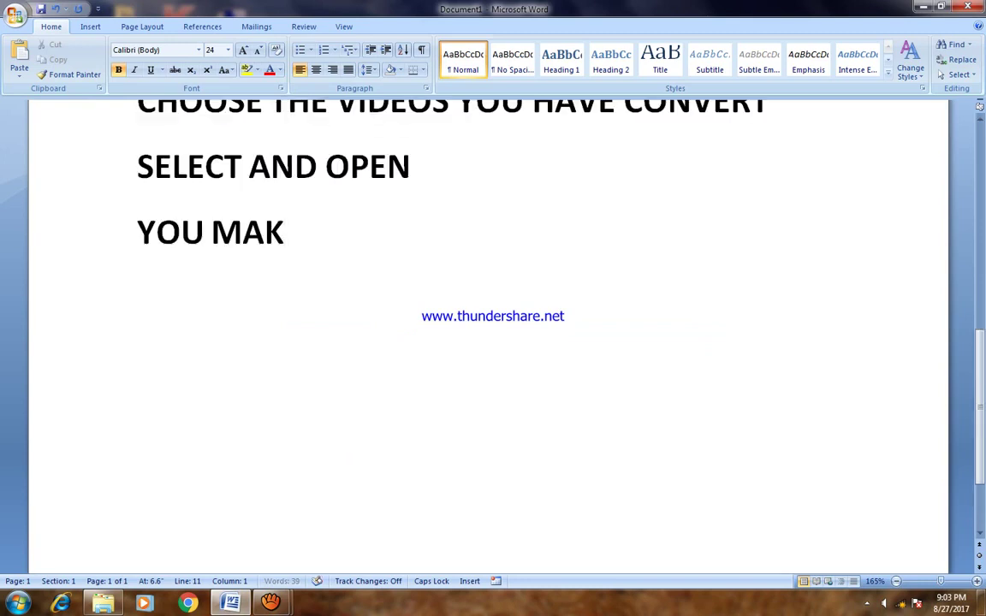
type("E A 3")
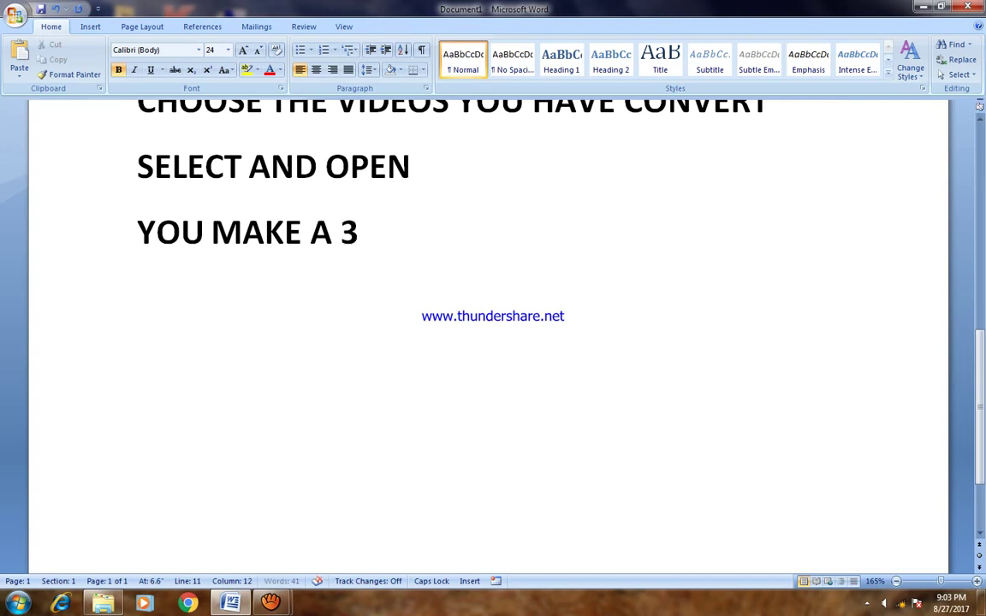
type(" GP F")
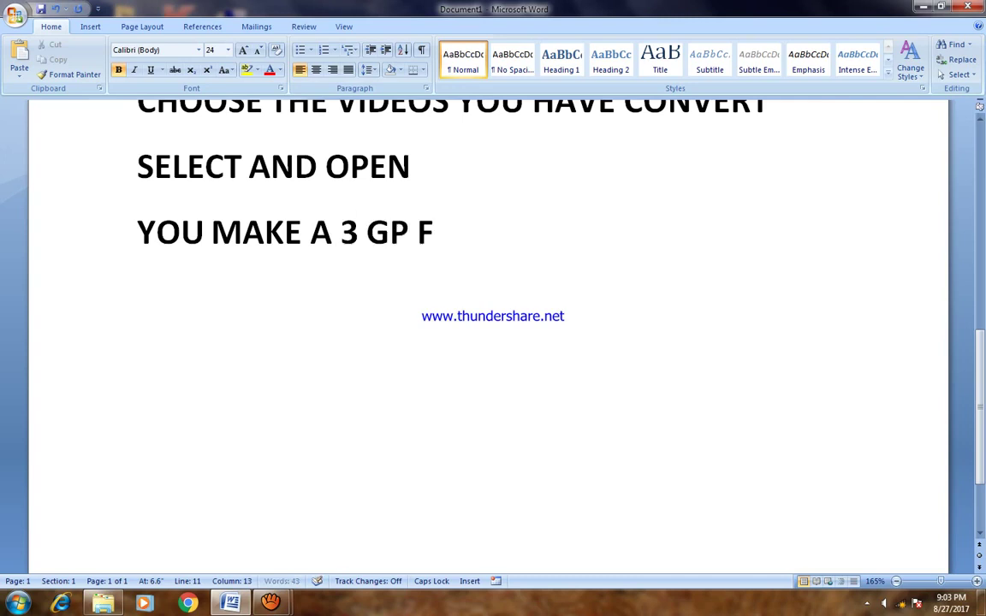
type("ILE ")
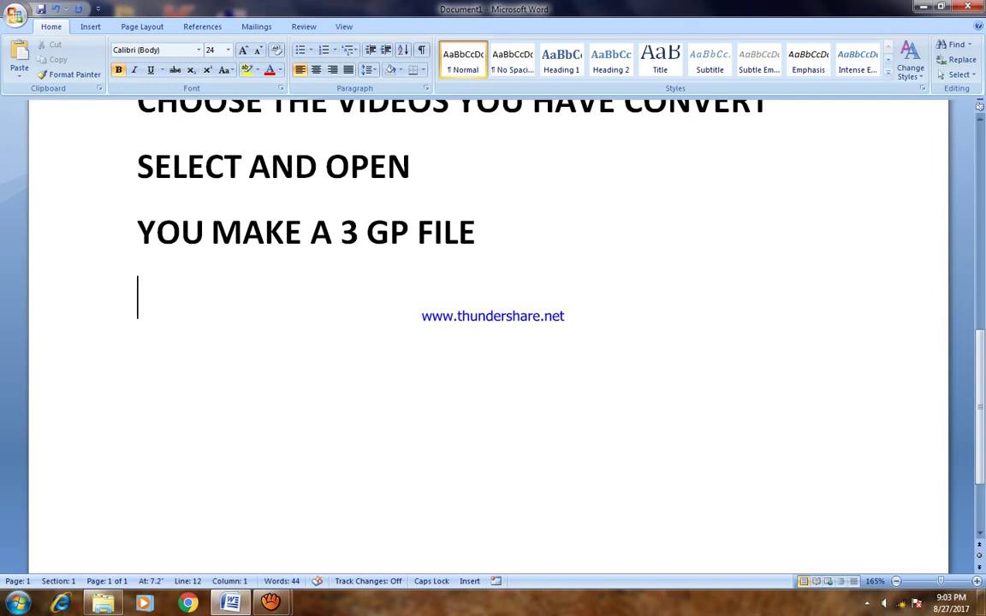
- Add the bold line "MP4 FILE CHOOSE THE FORMAT" to the instructions
type("MP")
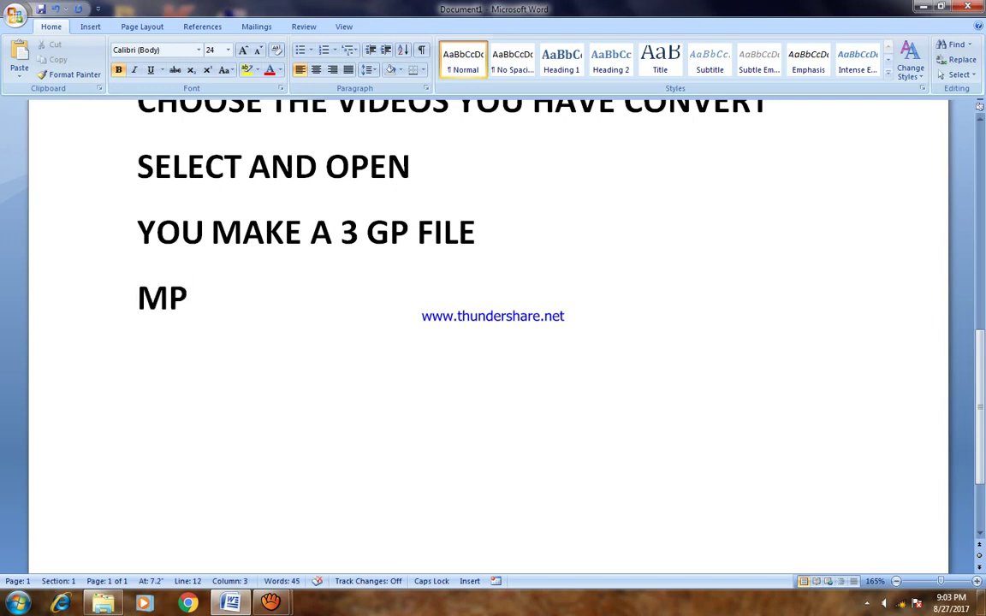
type("4 F")
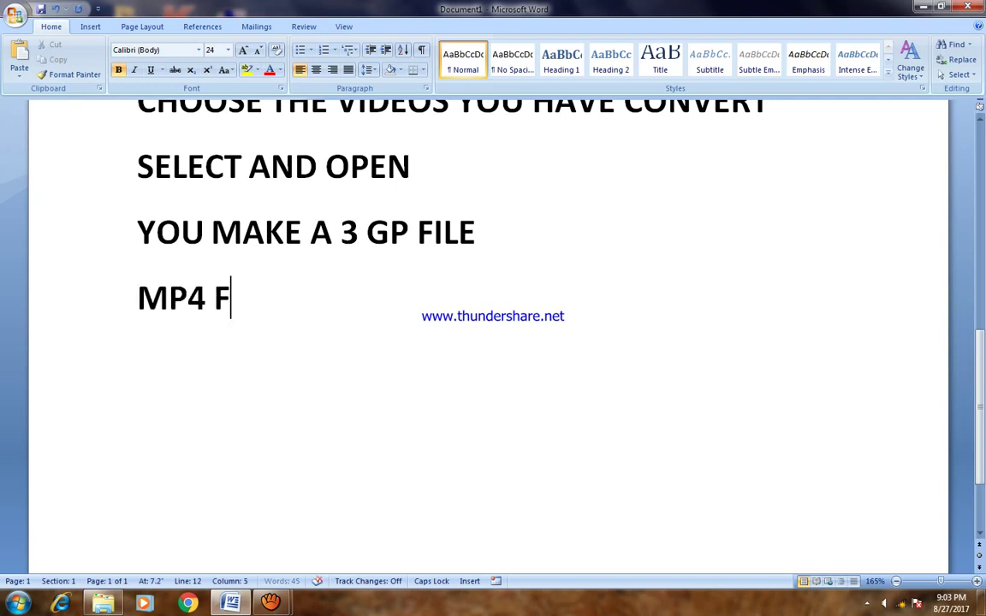
type("ILE CHO")
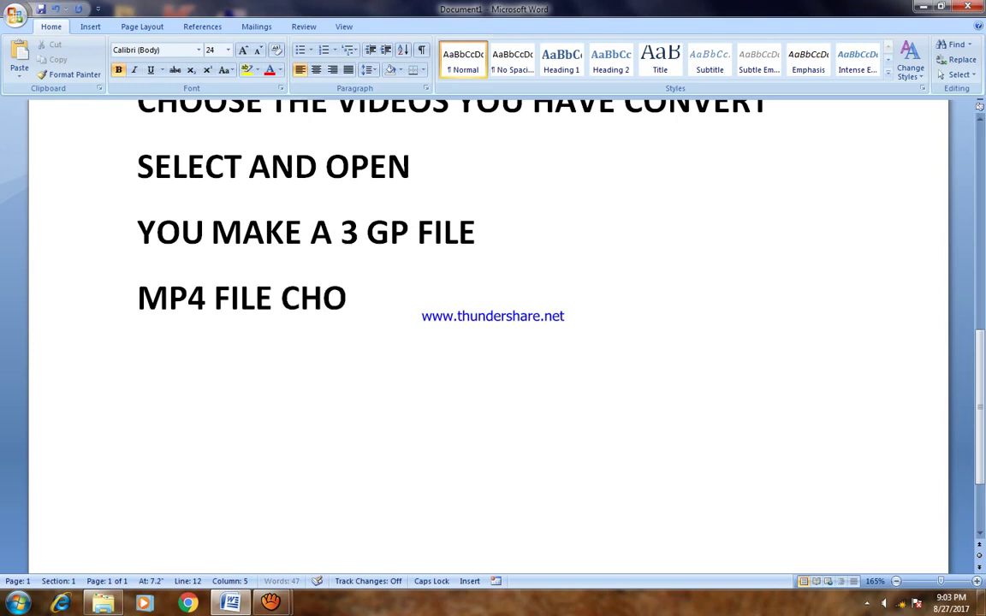
type("OSE T")
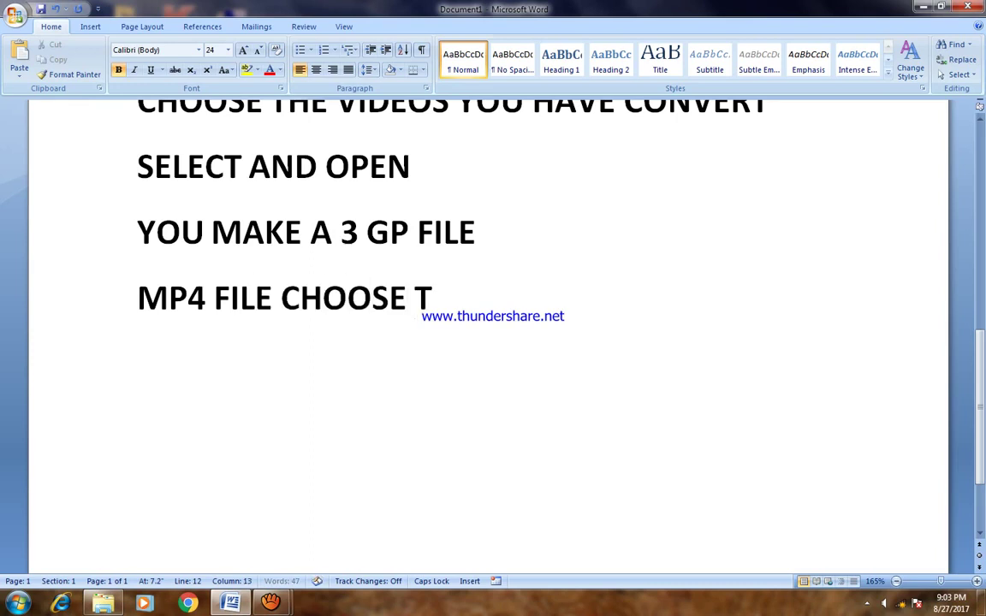
type("HE FORMAT")
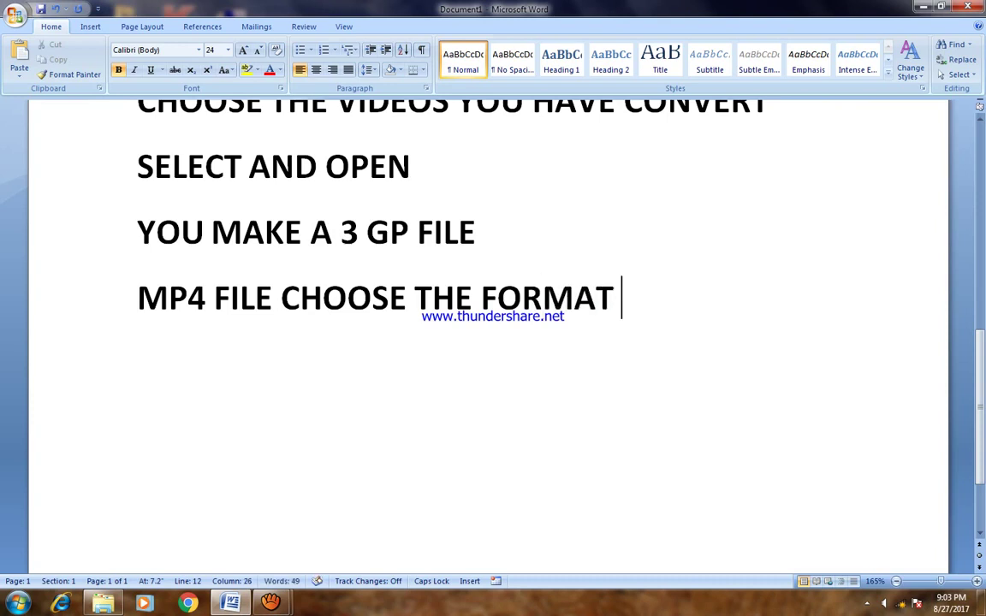
scroll(147, 498, "up", 2)
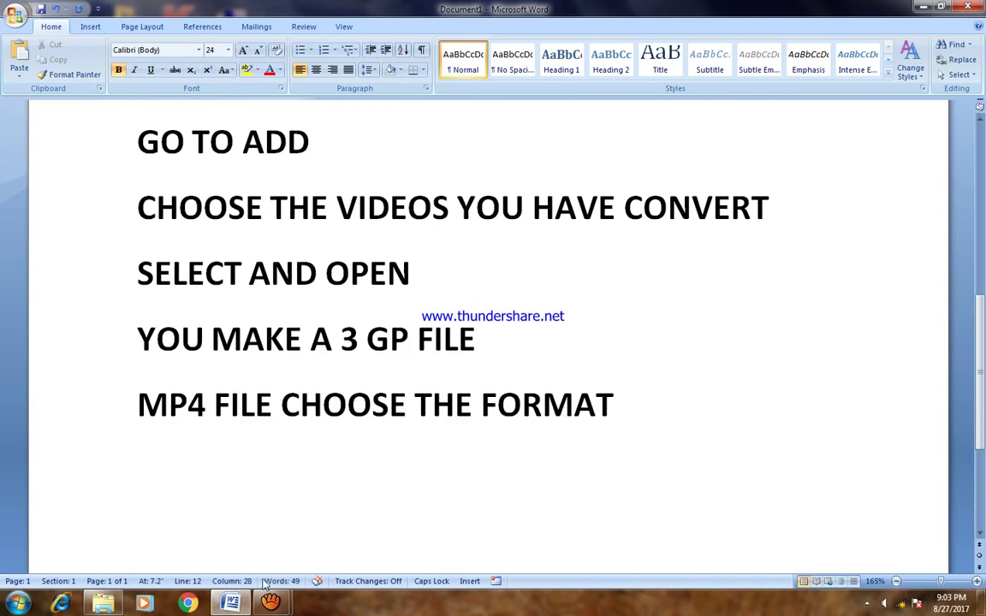
- Switch to aTube Catcher, dismiss its pop-up windows, and set the output profile to MP4 Video 1200kbps 640x480
mouse_move(271, 603)
left_click(295, 558)
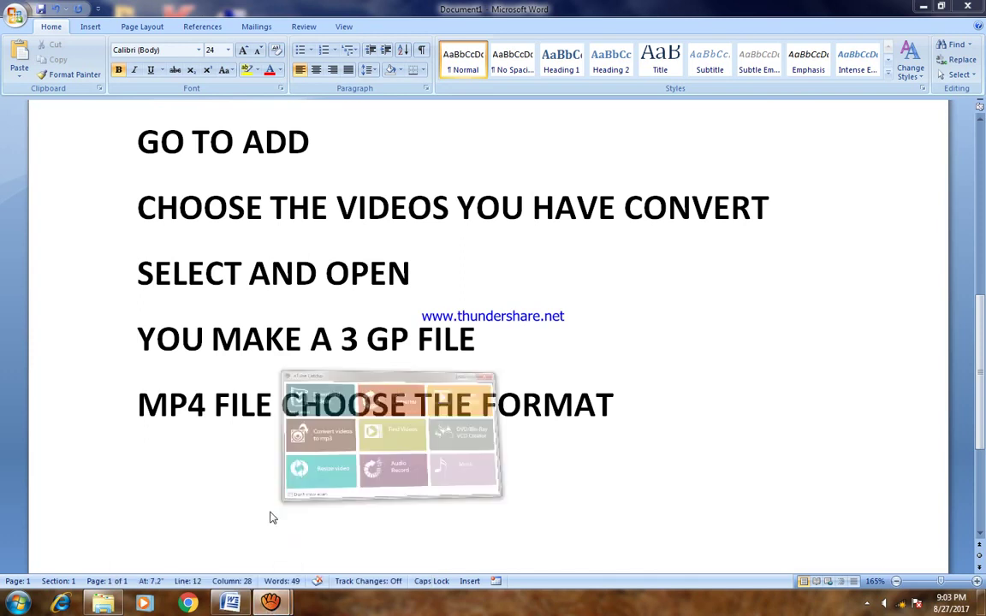
left_click(196, 524)
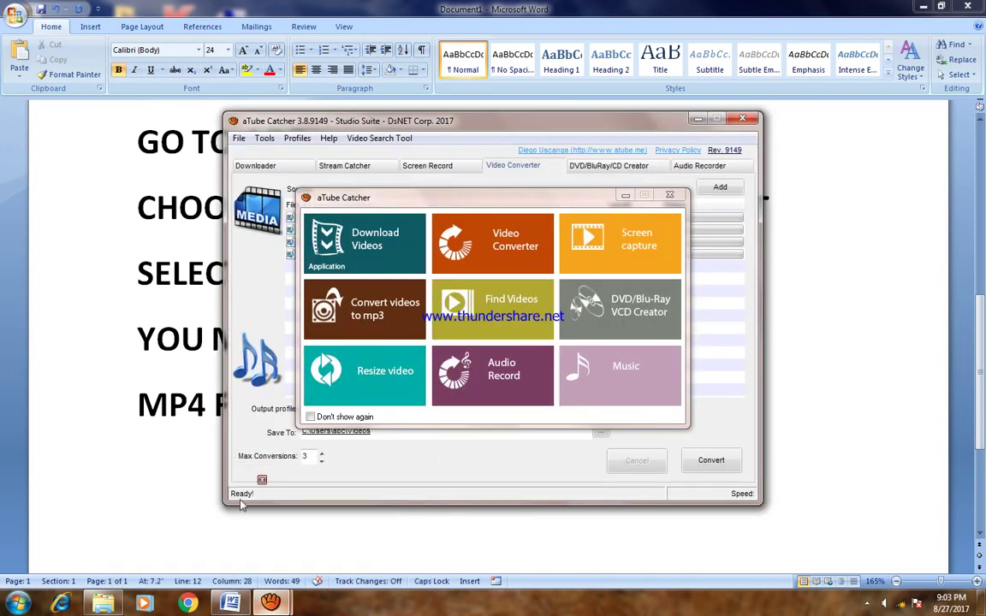
left_click(670, 198)
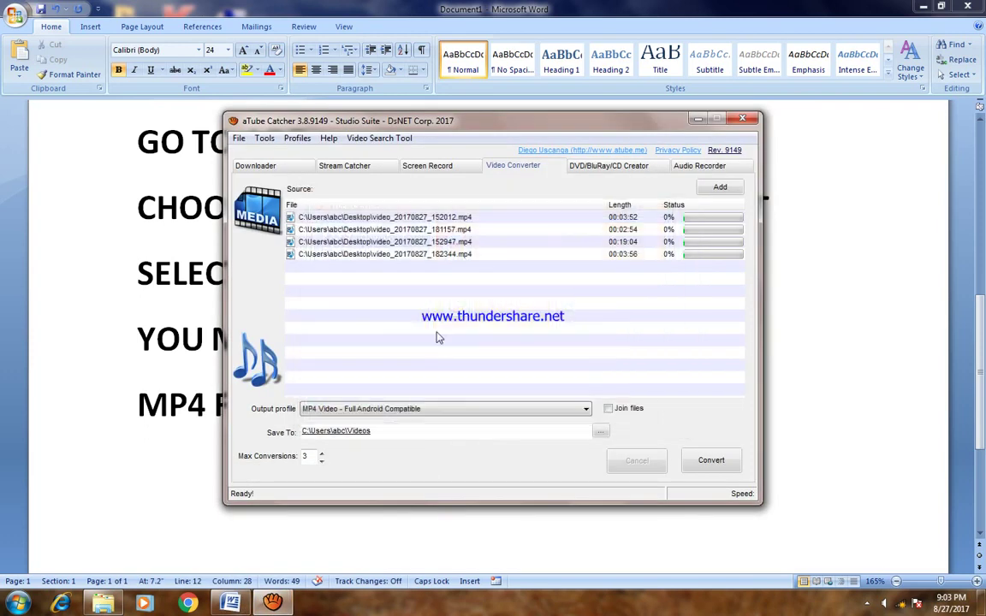
left_click(585, 408)
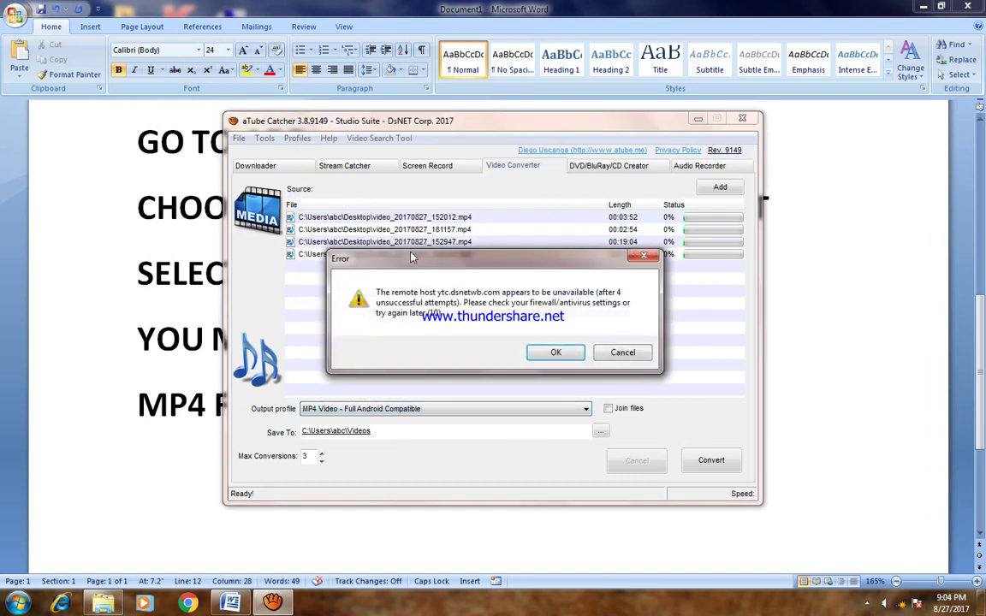
left_click(621, 351)
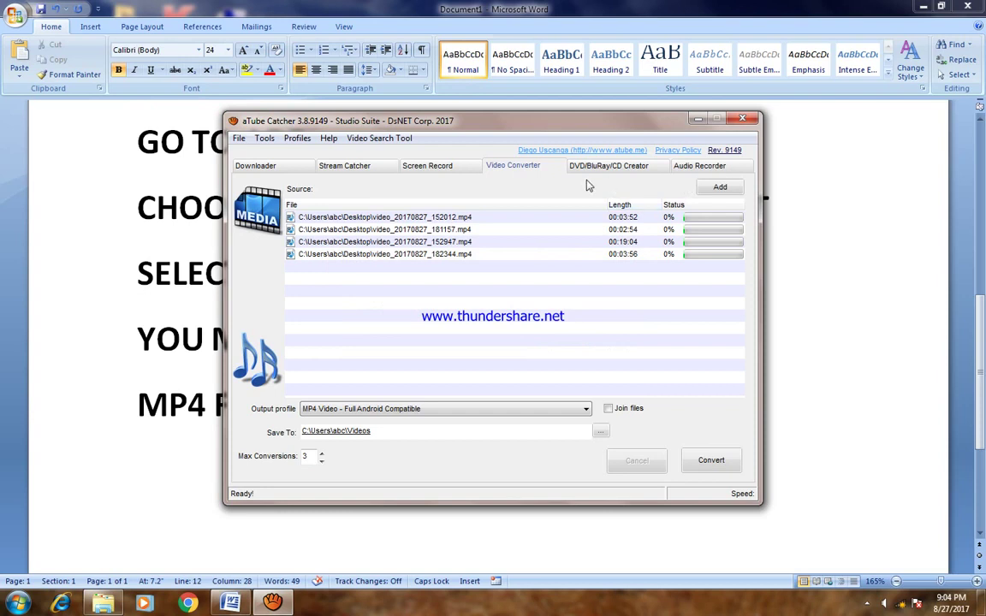
left_click(585, 408)
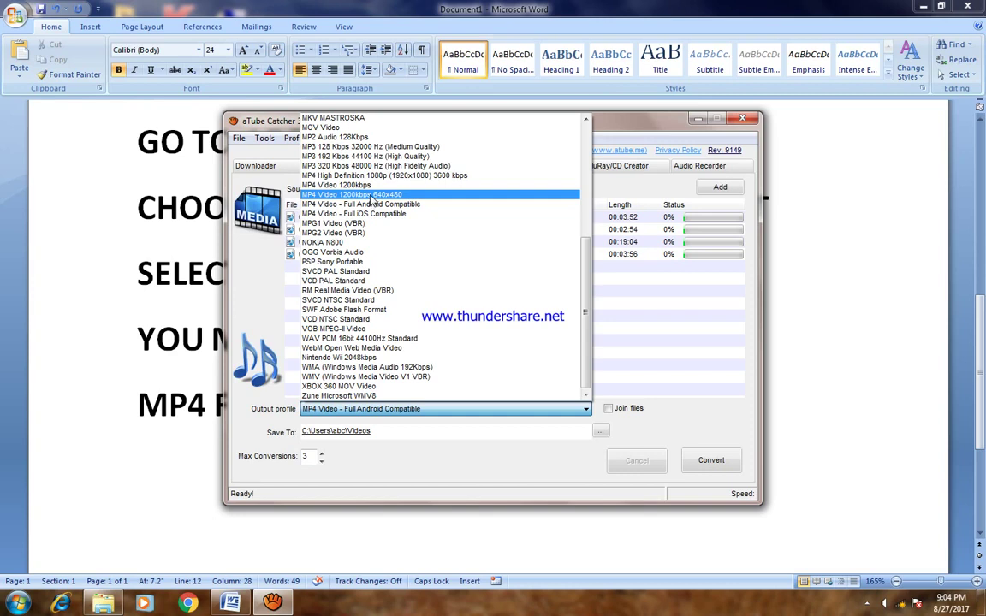
left_click(372, 196)
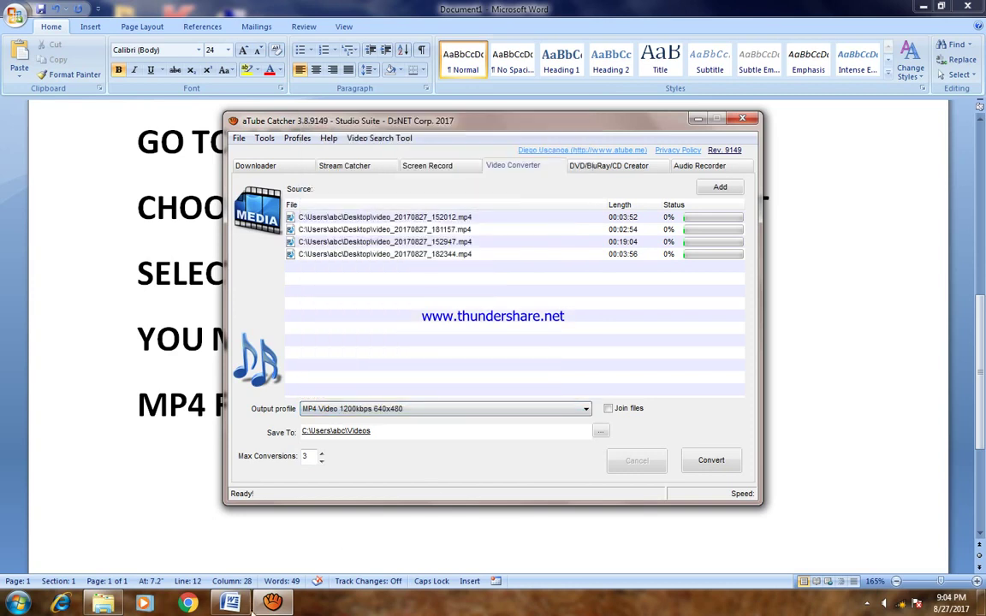
- Return to the Word document and add the new line "I HAVE CHOOSE MP4 FORMAT 1200.600"
left_click(270, 599)
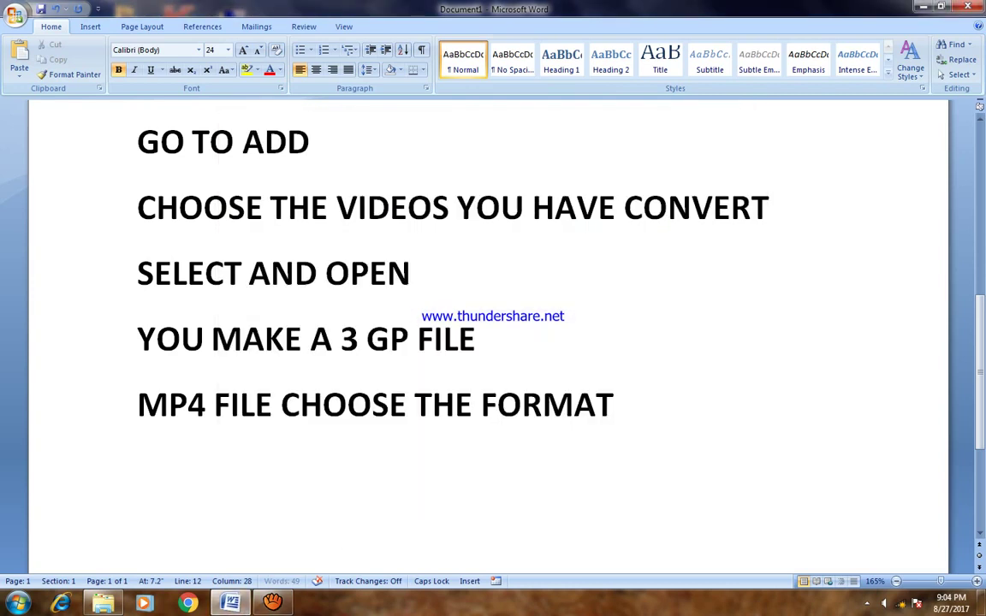
key("Return")
type("I HAV")
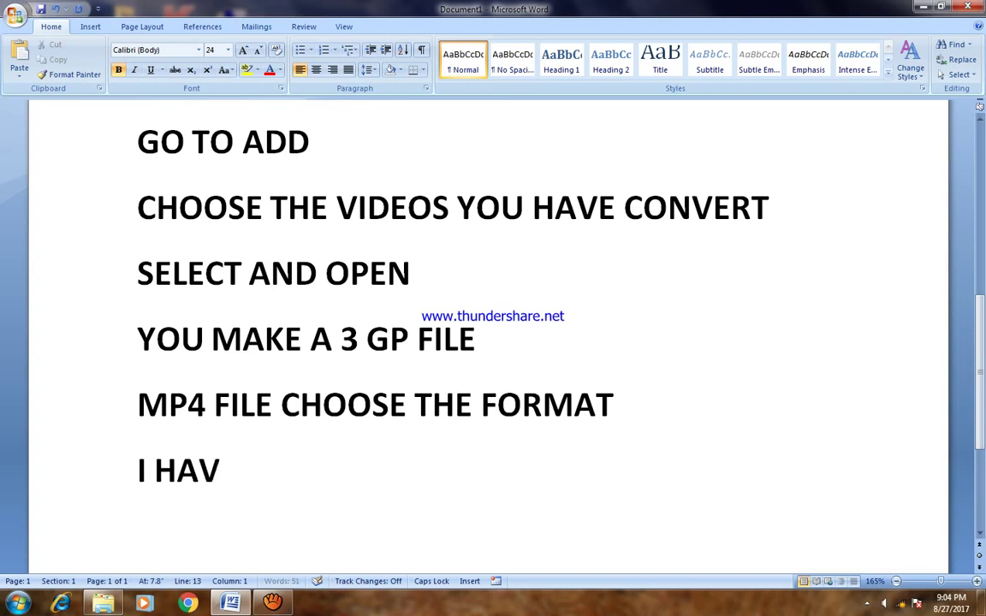
type("E CHOO")
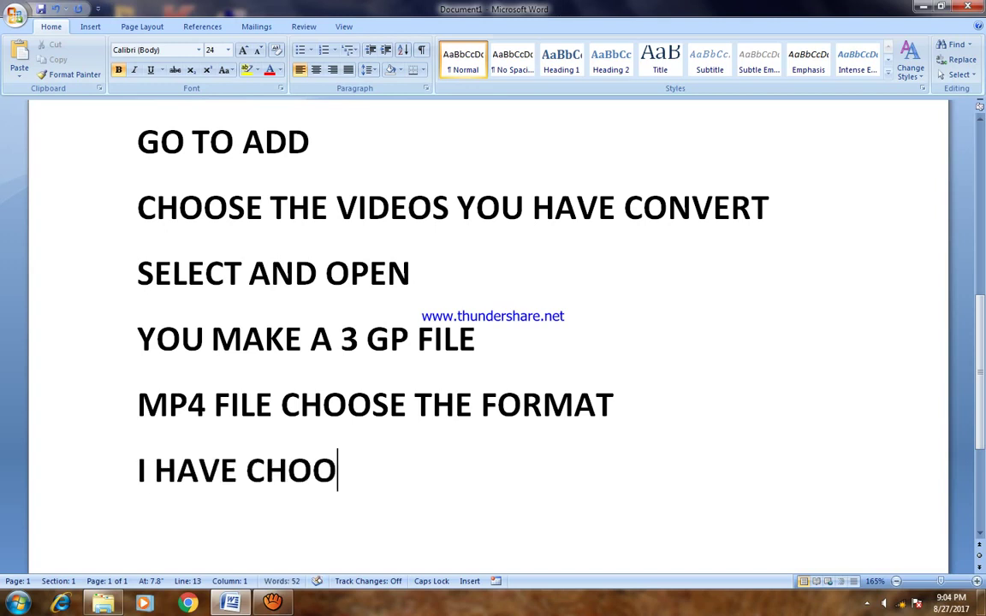
type("SE M")
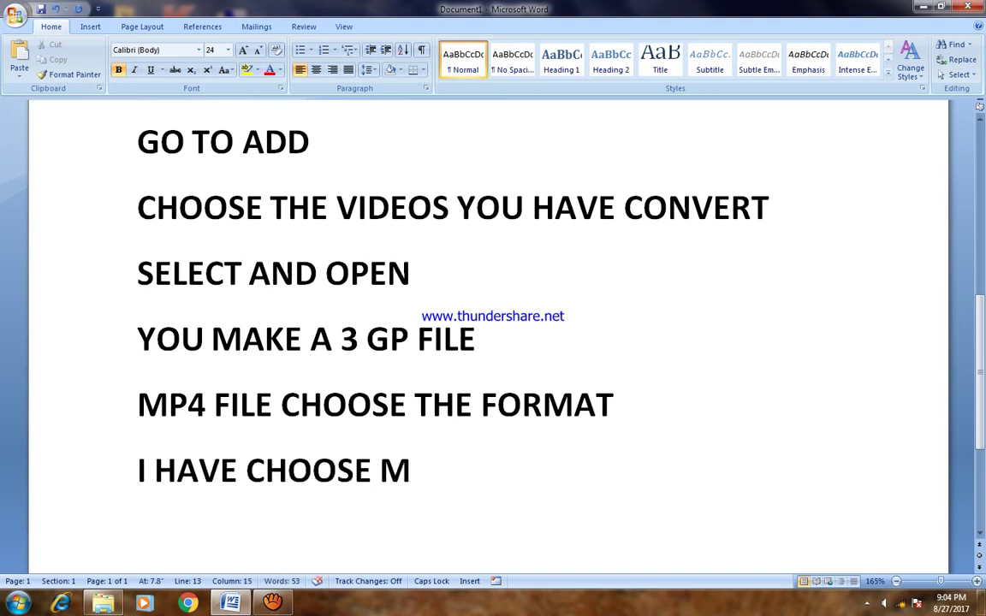
type("P4 ")
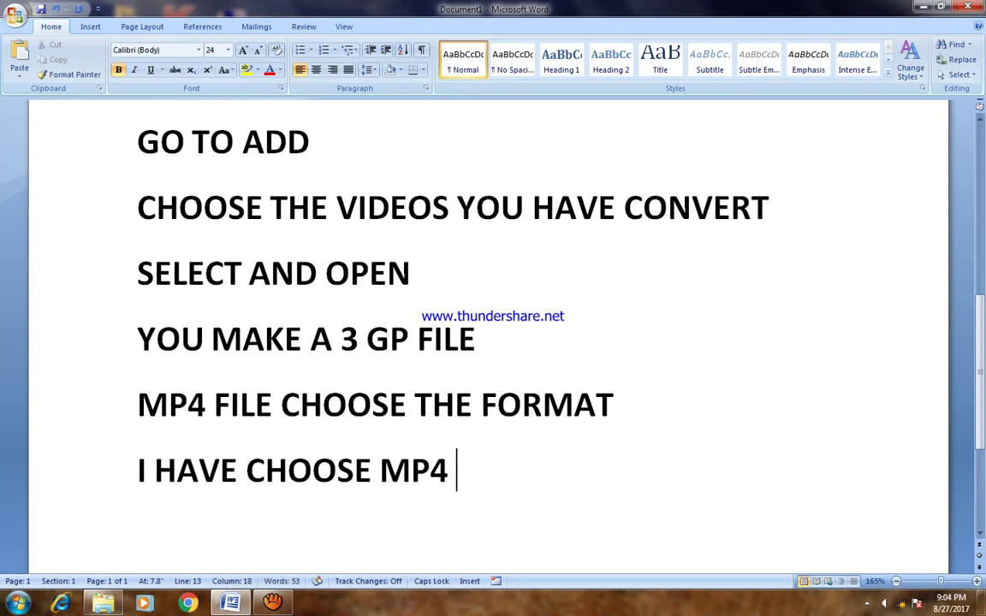
type("FOR")
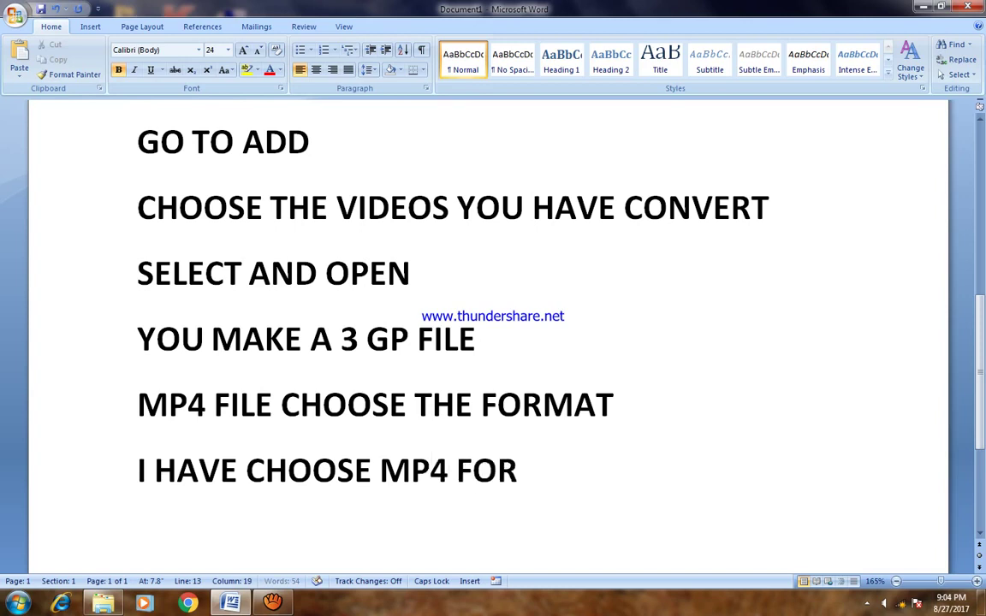
type("MAT ")
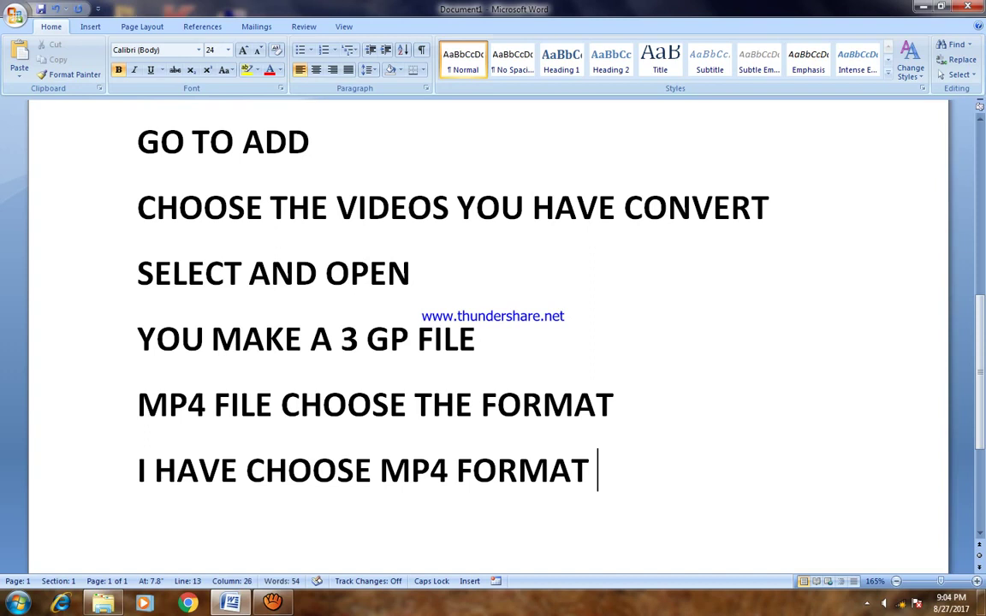
type("1200")
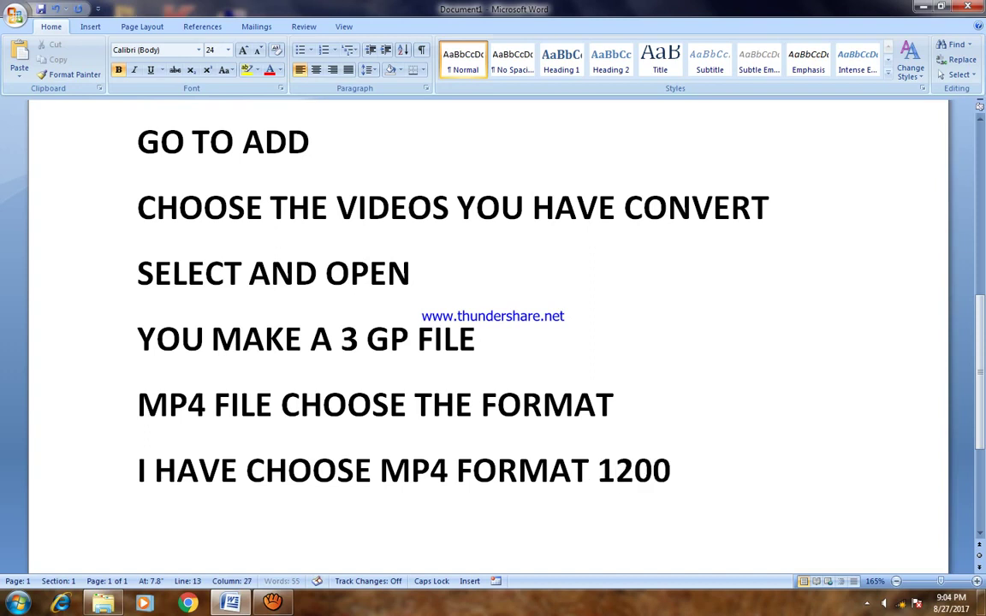
type(".600")
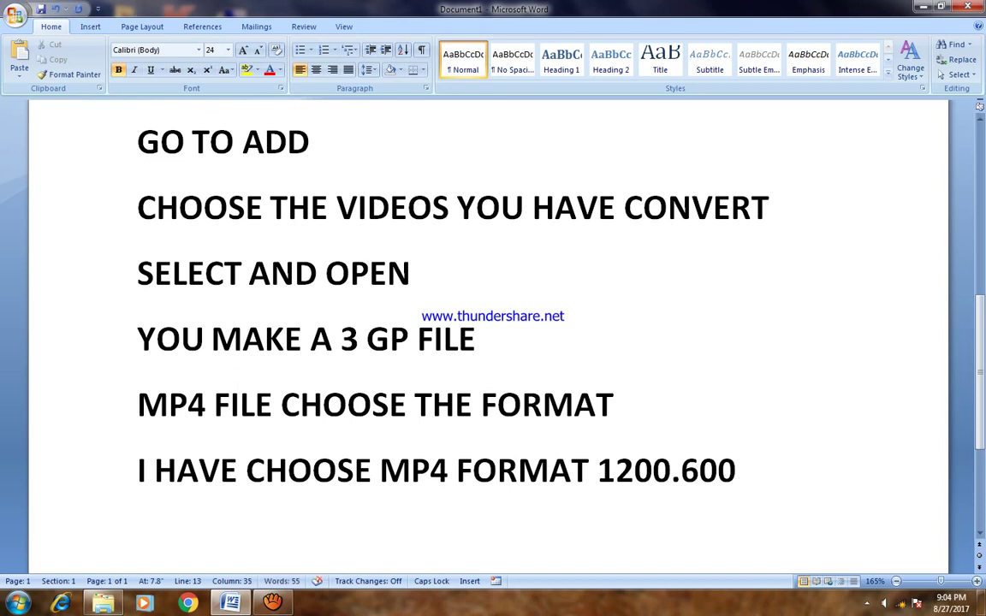
- Check the conversion window in aTube Catcher, and add the line "CONVERT" at the end of the Word instructions
left_click(273, 602)
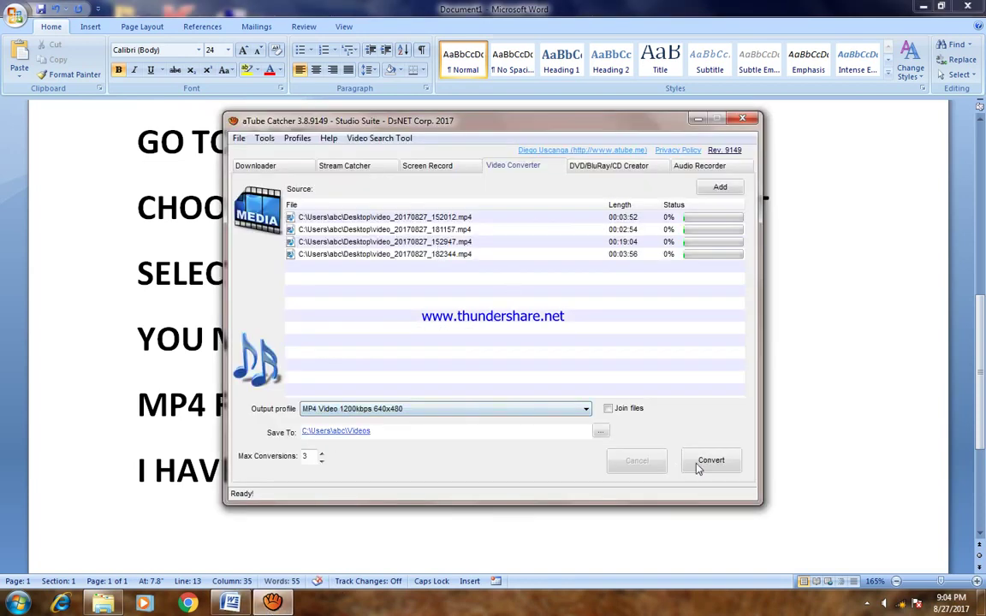
left_click(231, 603)
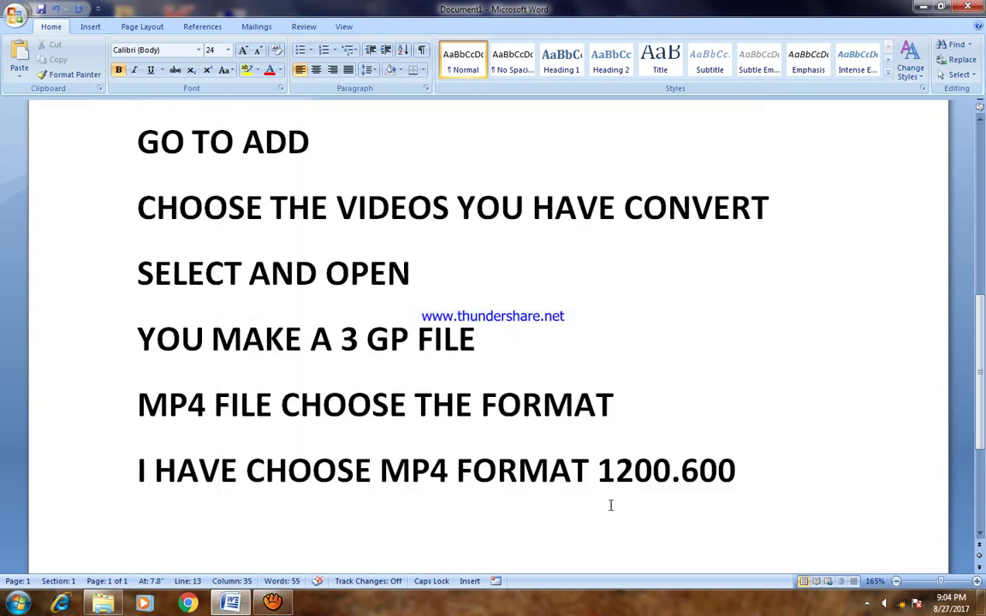
key("Return")
type("CONVERT")
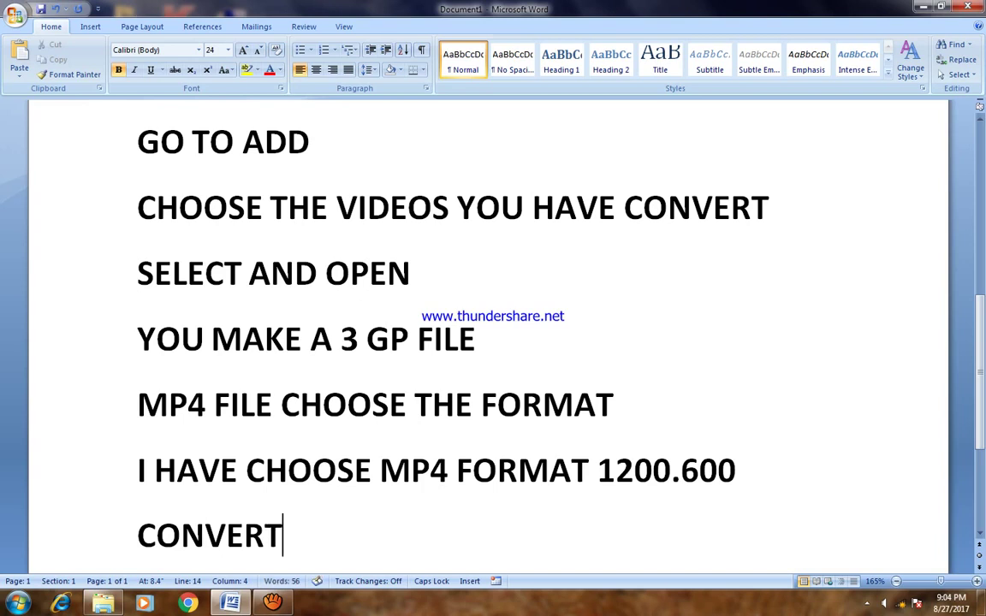
scroll(643, 506, "down", 2)
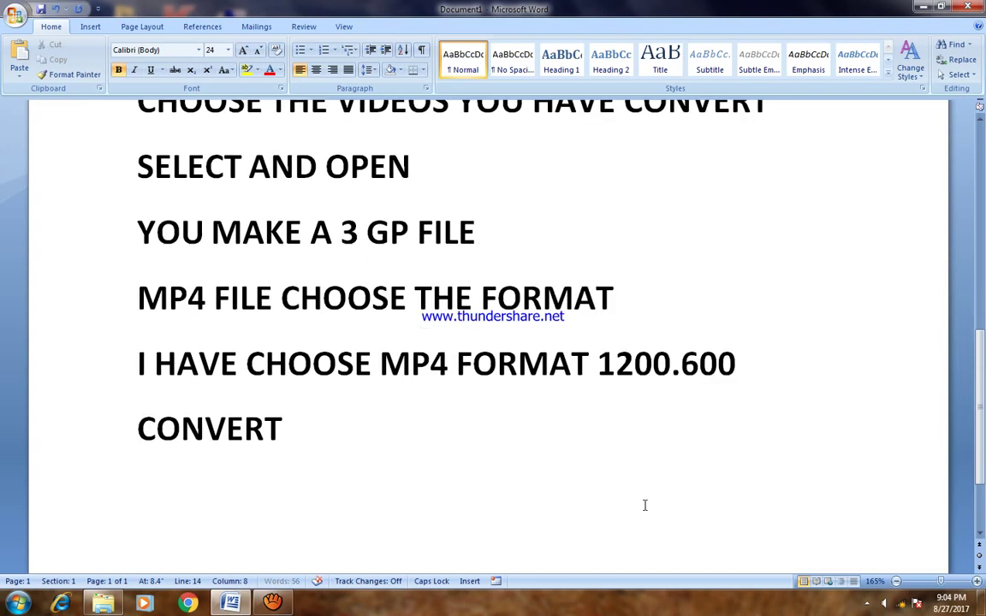
- Switch to aTube Catcher, start converting the listed videos, and return to the Word document
left_click(273, 603)
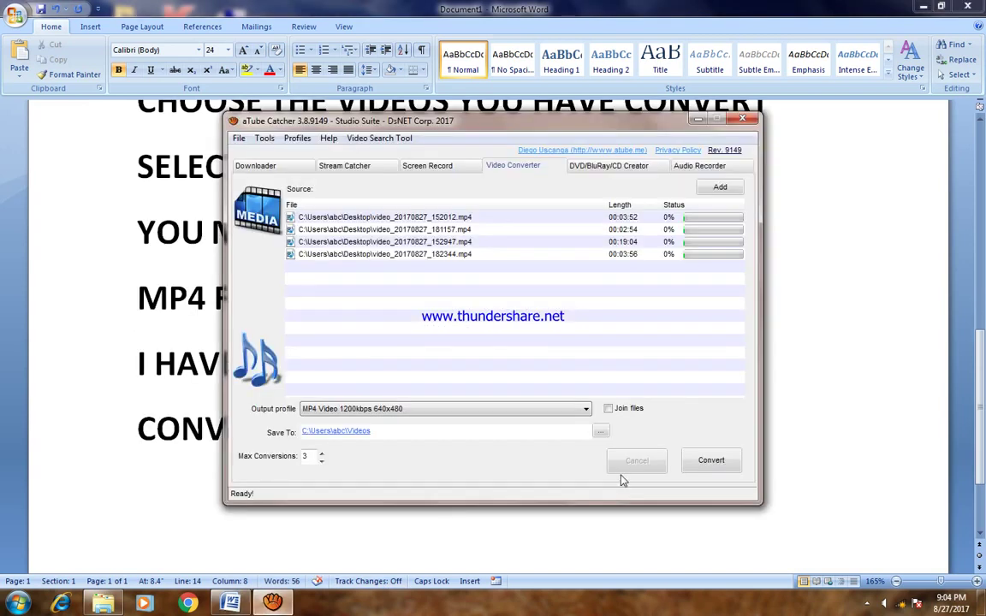
left_click(717, 464)
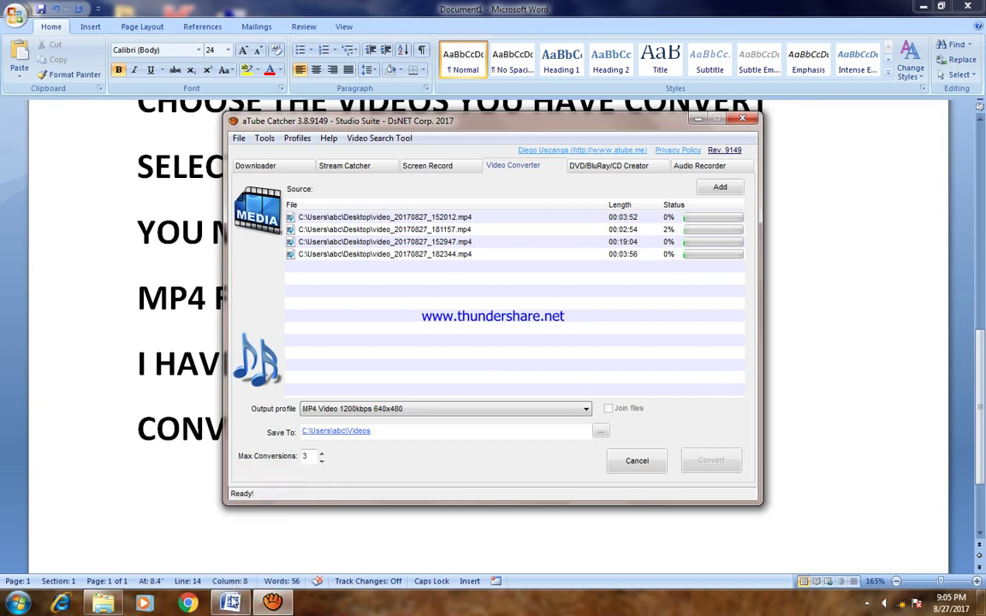
left_click(212, 546)
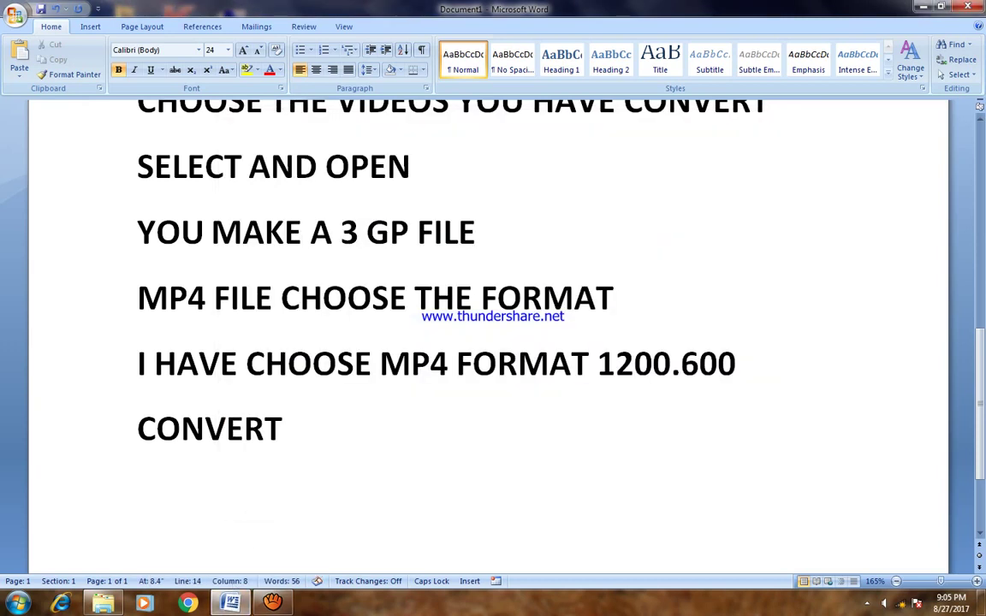
- Add the line "10 MINUTE WAIT" below "CONVERT" in the Word instructions
key("Return")
type("10 M")
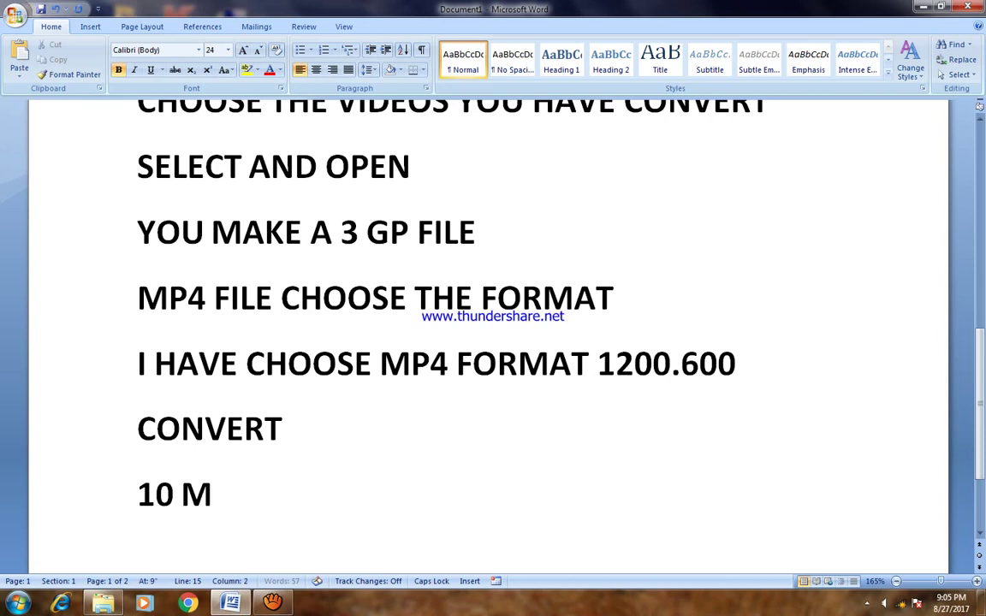
type("INUTE")
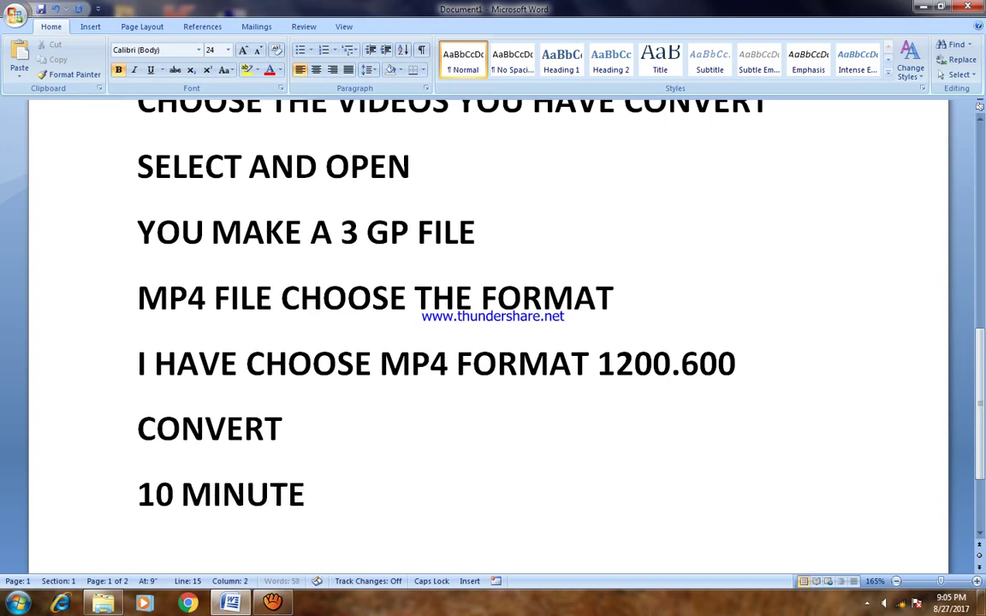
type(" WAIT")
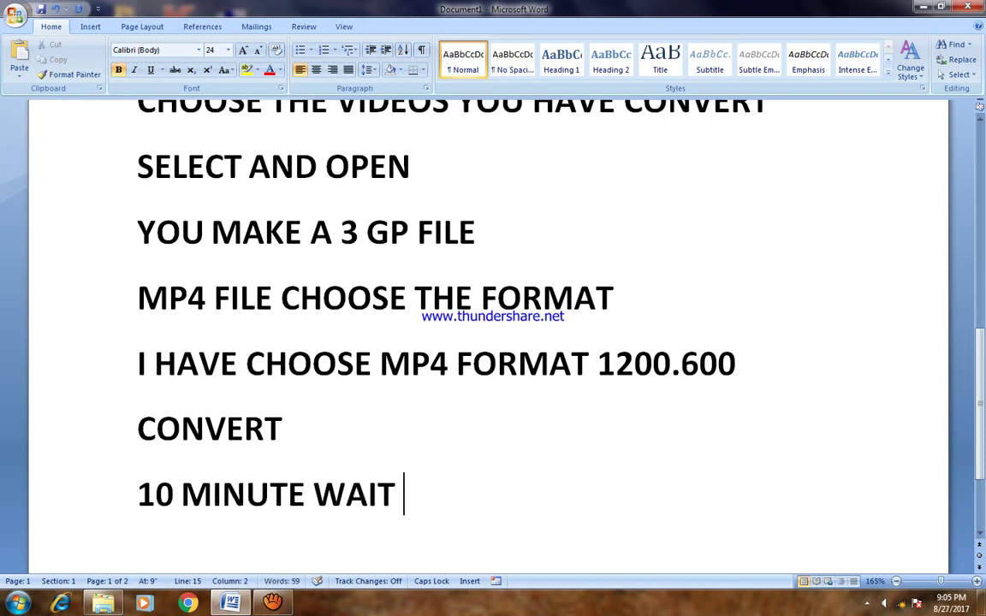
- Continue the instructions on the second page with the line "YOUR VIDEOS CONVERT HERE"
scroll(347, 462, "down", 1)
scroll(347, 462, "down", 1)
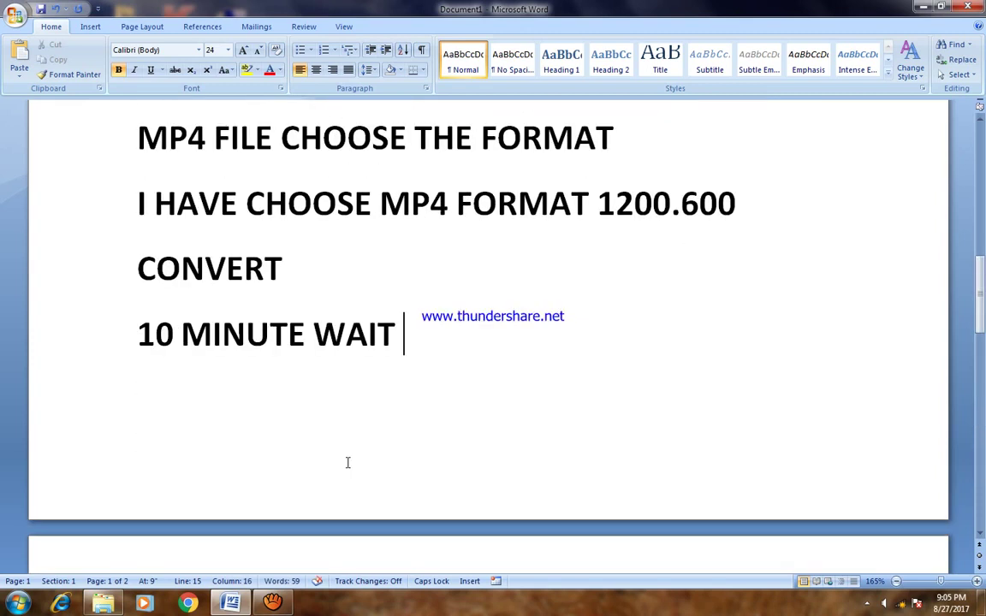
key("ctrl+Return")
type("YOU")
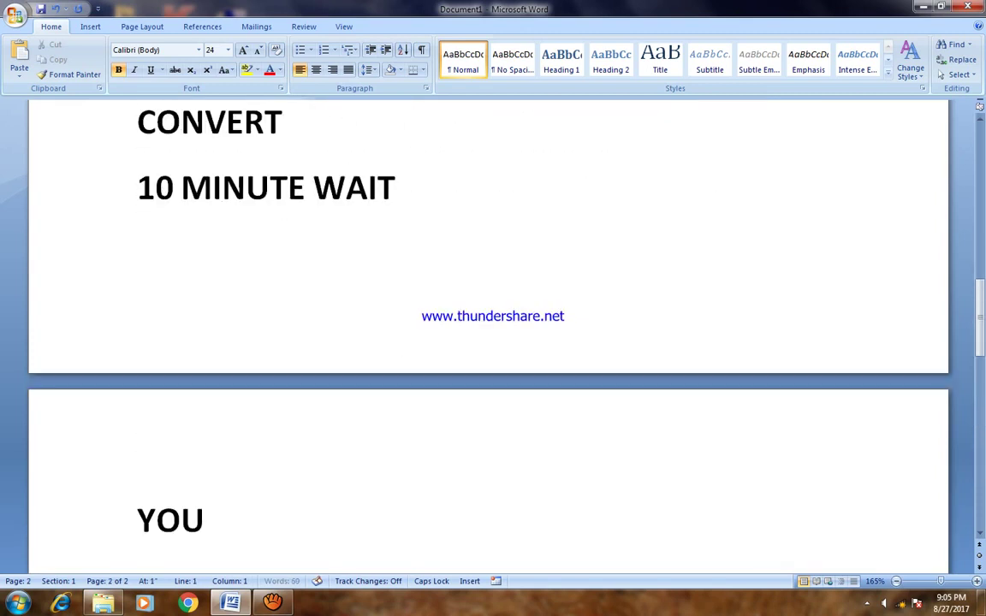
type("R VI")
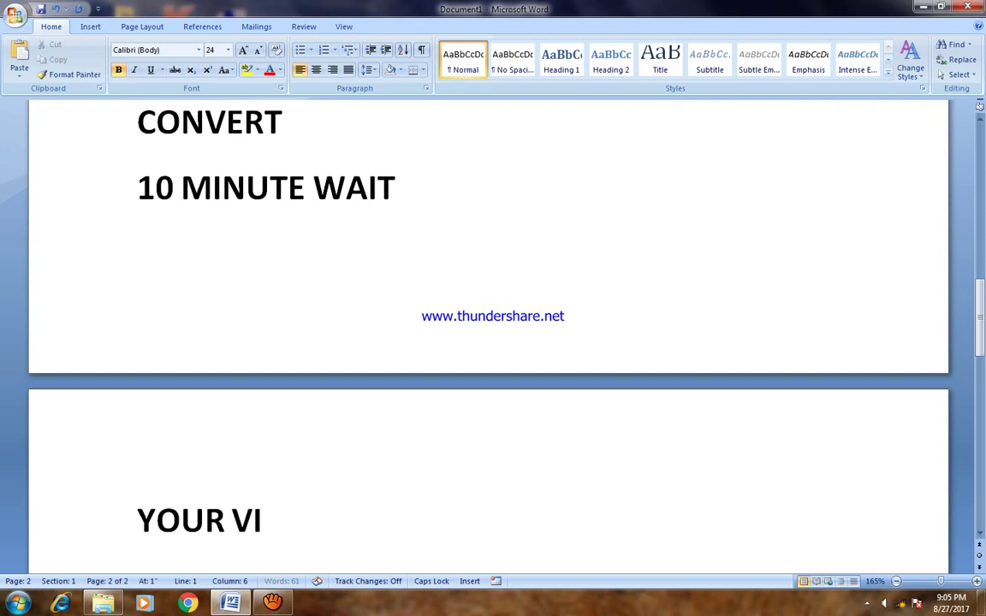
type("DEOS C")
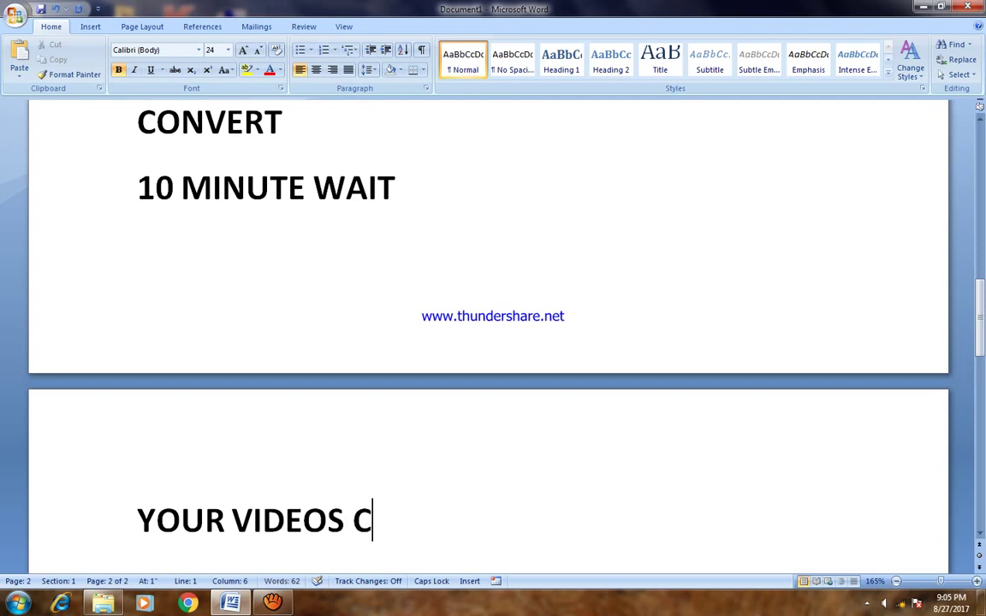
type("ONVER")
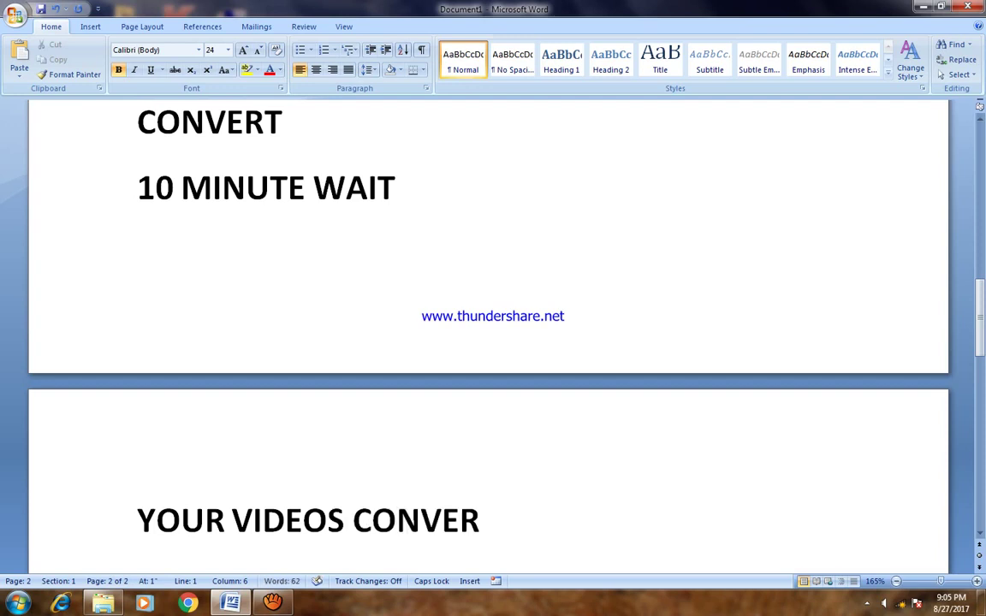
type("T HERE")
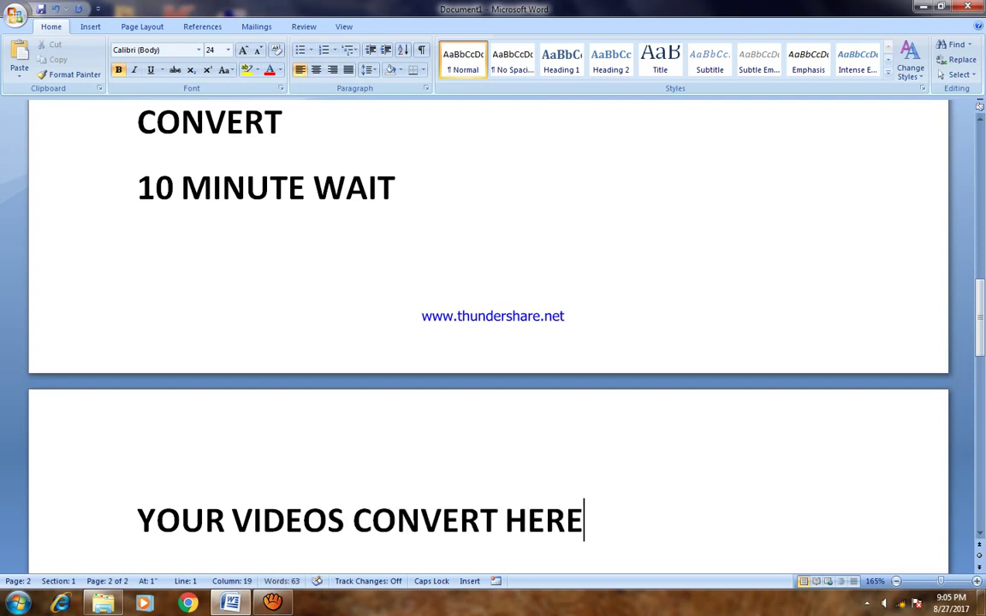
- Check the conversion progress in aTube Catcher, and add the line "COMPLETE 100 %" below "YOUR VIDEOS CONVERT HERE" in Word
key("Return")
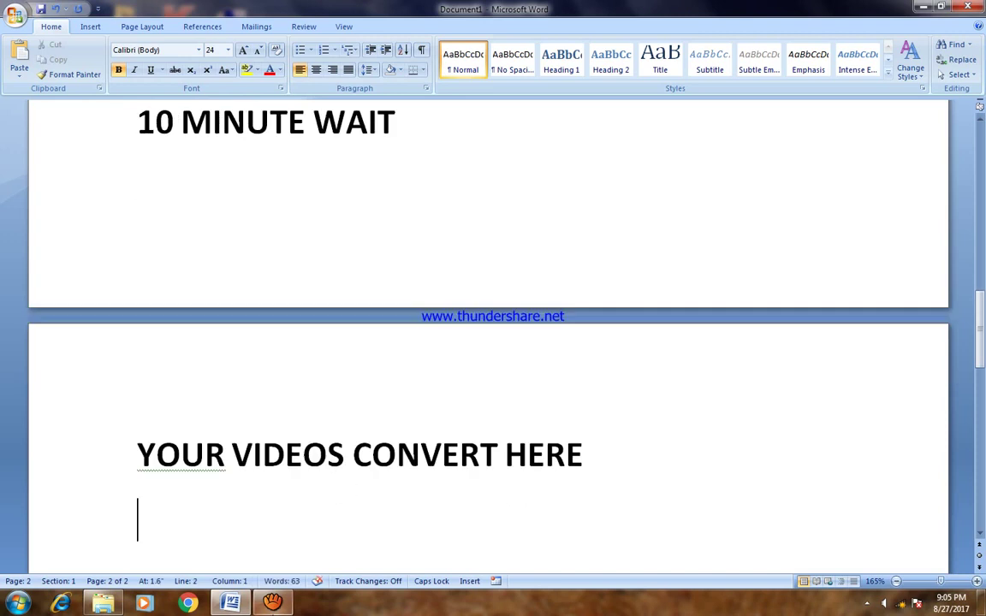
left_click(272, 603)
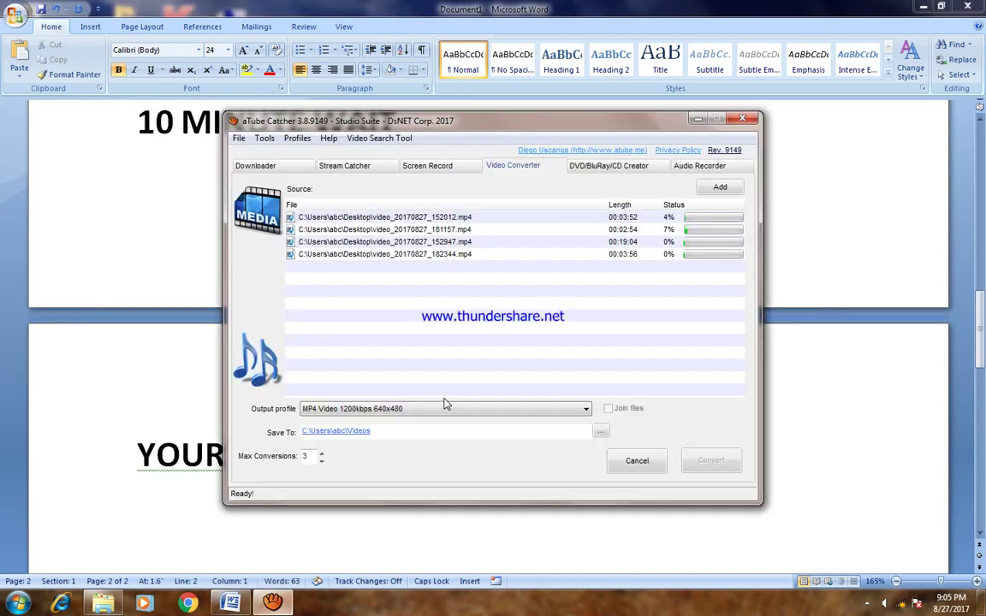
left_click(342, 546)
type("CO")
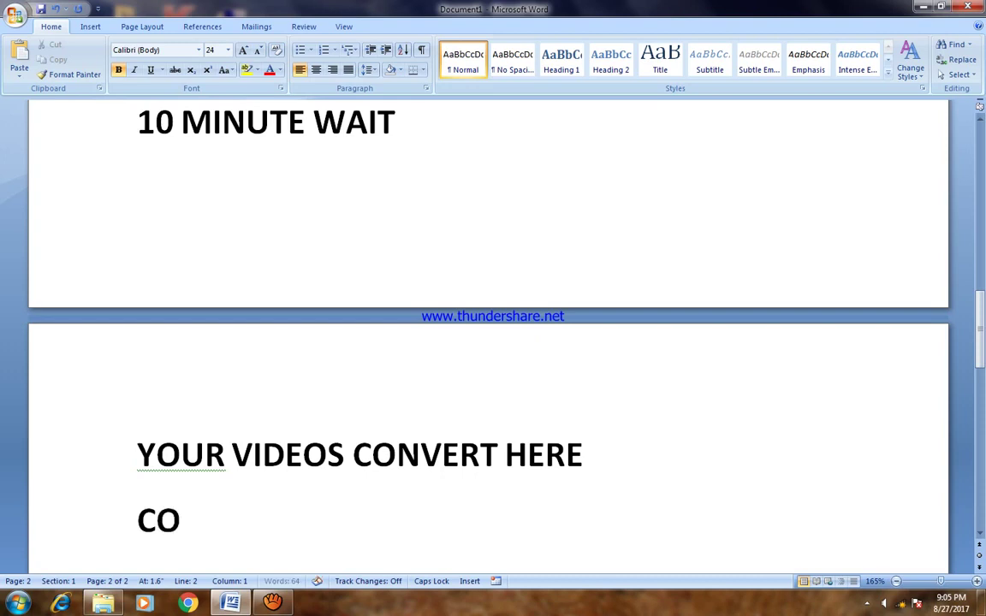
type("MPLETE")
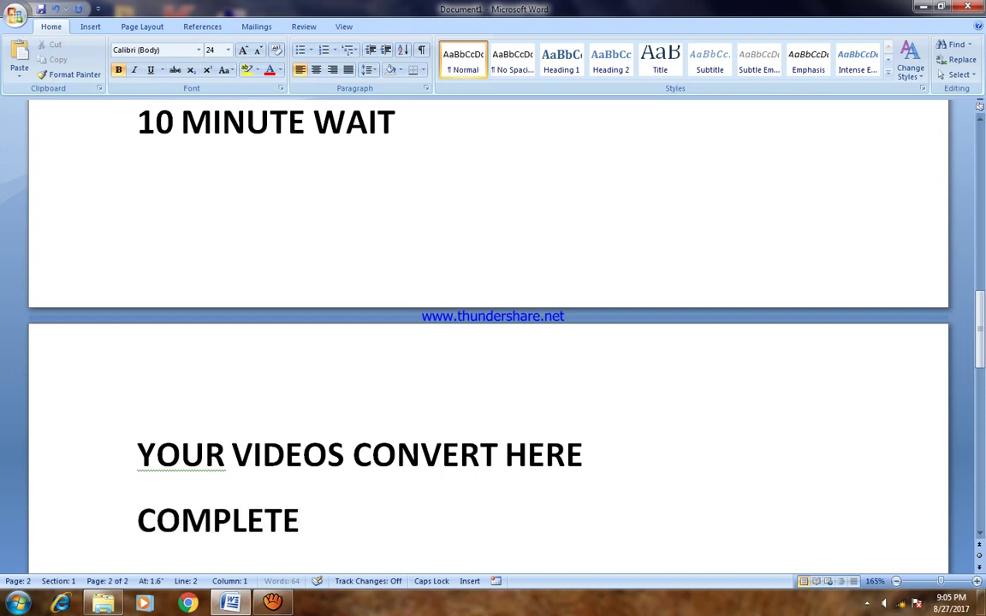
type(" 100 ")
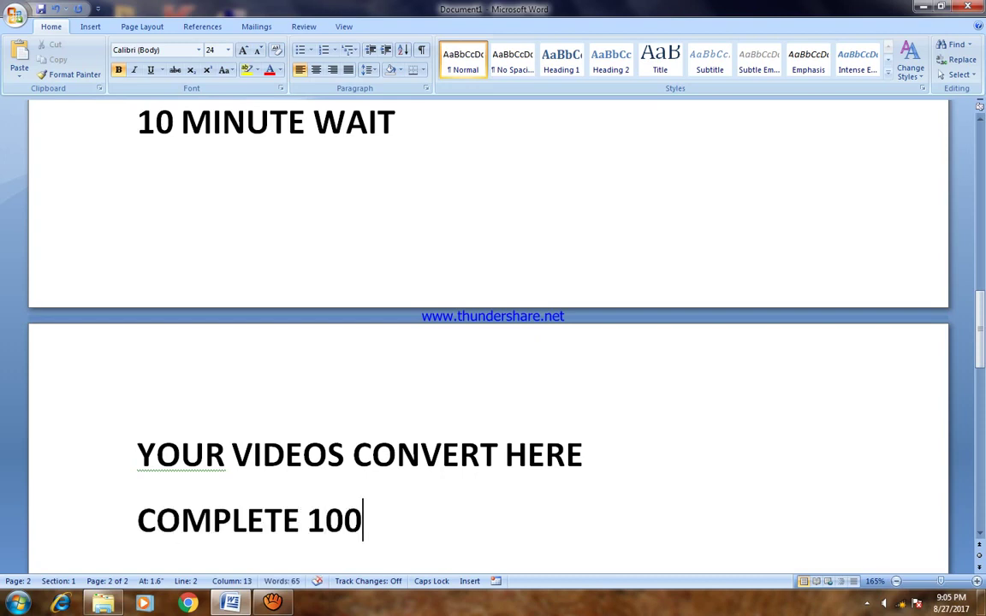
type("%")
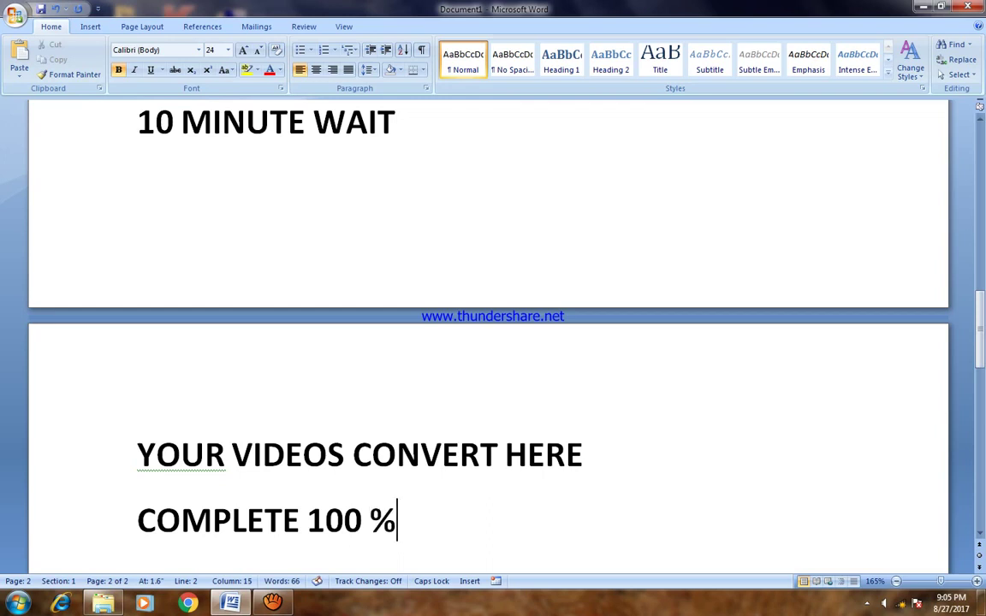
- Switch to aTube Catcher to monitor the conversion, dismissing each Windows color scheme prompt without changing the scheme
scroll(463, 484, "down", 2)
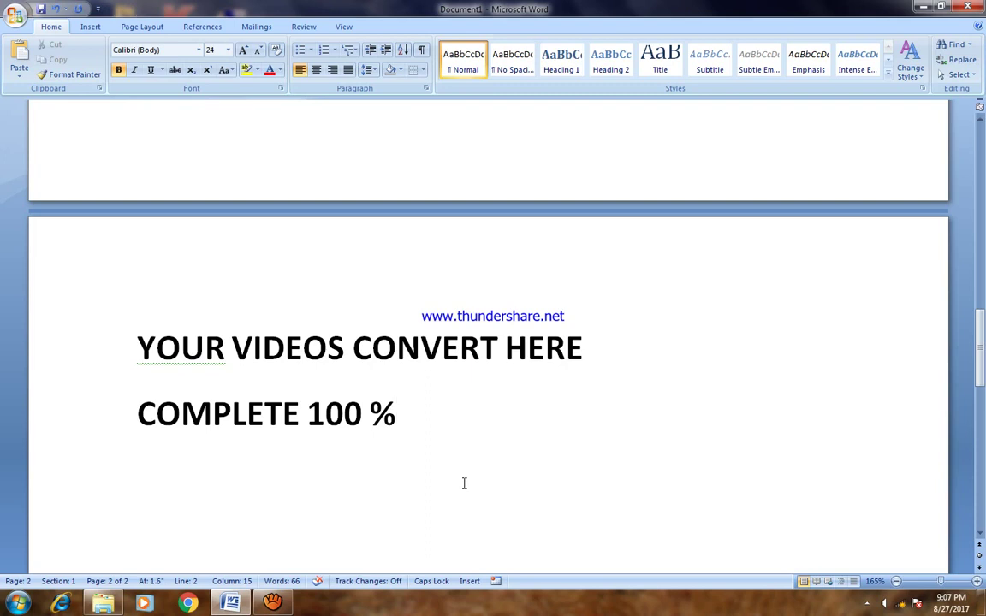
left_click(274, 604)
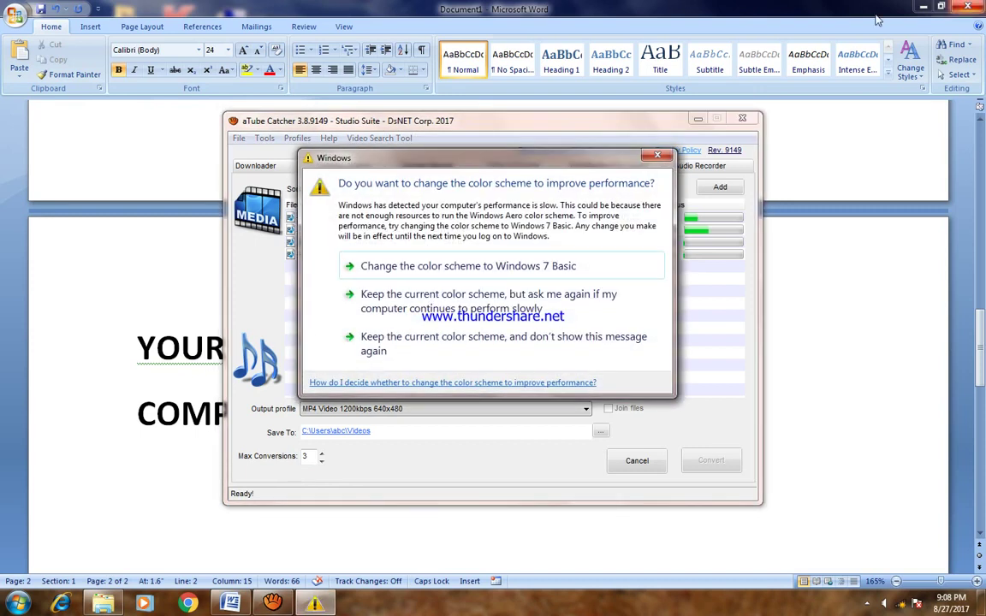
left_click(667, 157)
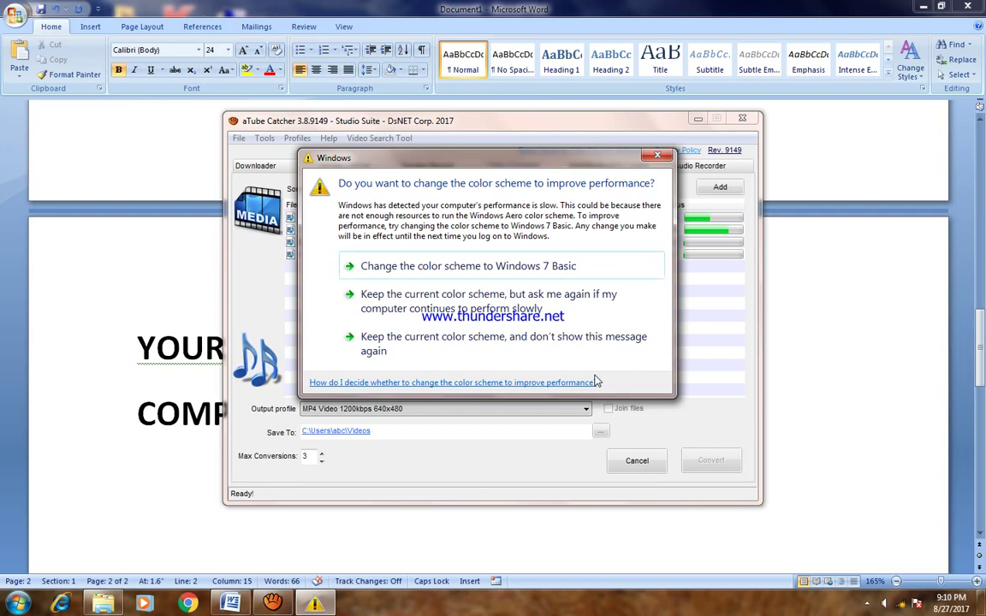
left_click(659, 156)
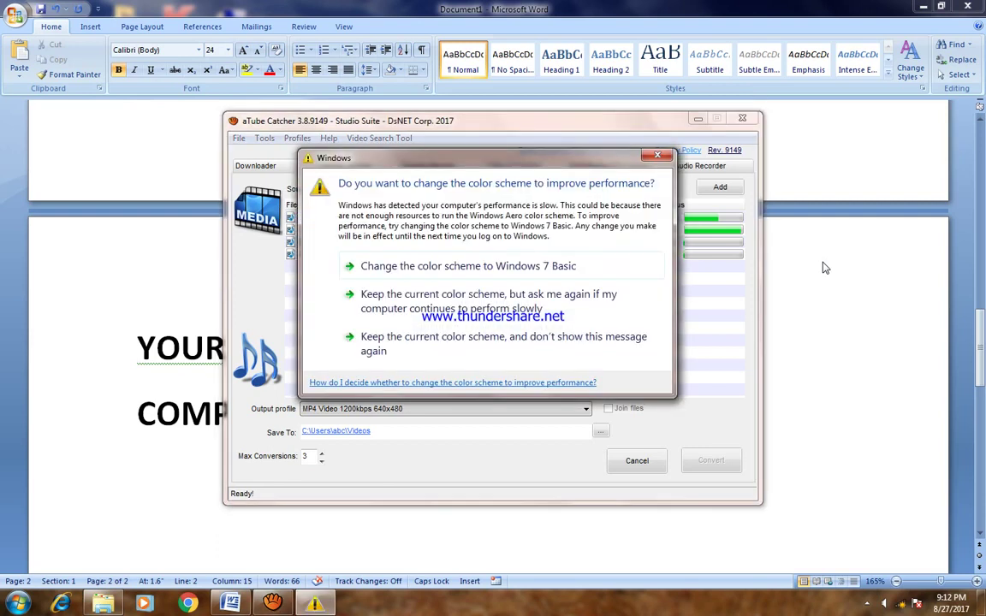
left_click(657, 155)
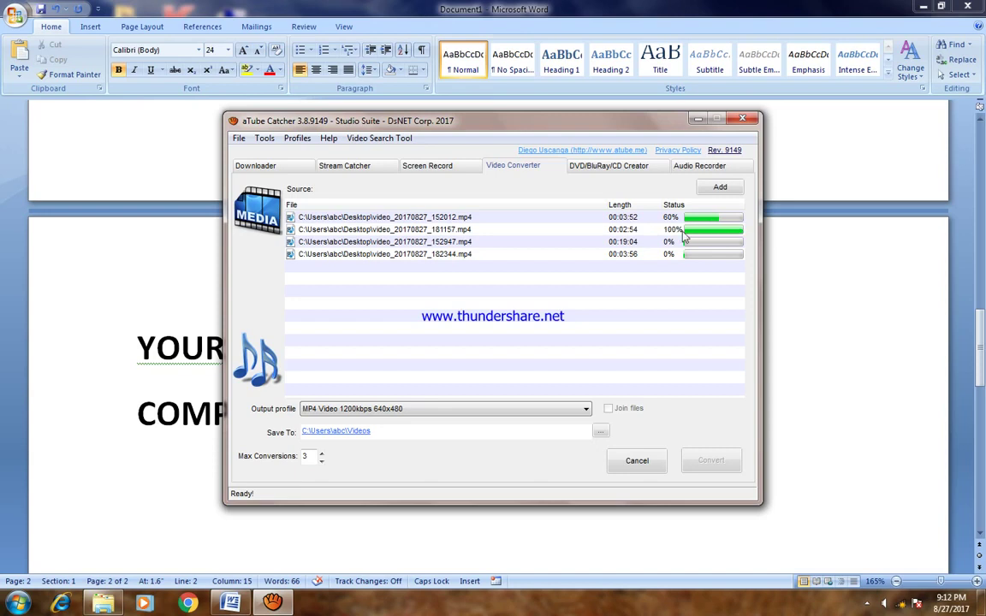
- Return to the Word document and add the line "SECOUND VIDEOS COMPLETE CONVERT" below "COMPLETE 100 %"
left_click(272, 603)
key("Return")
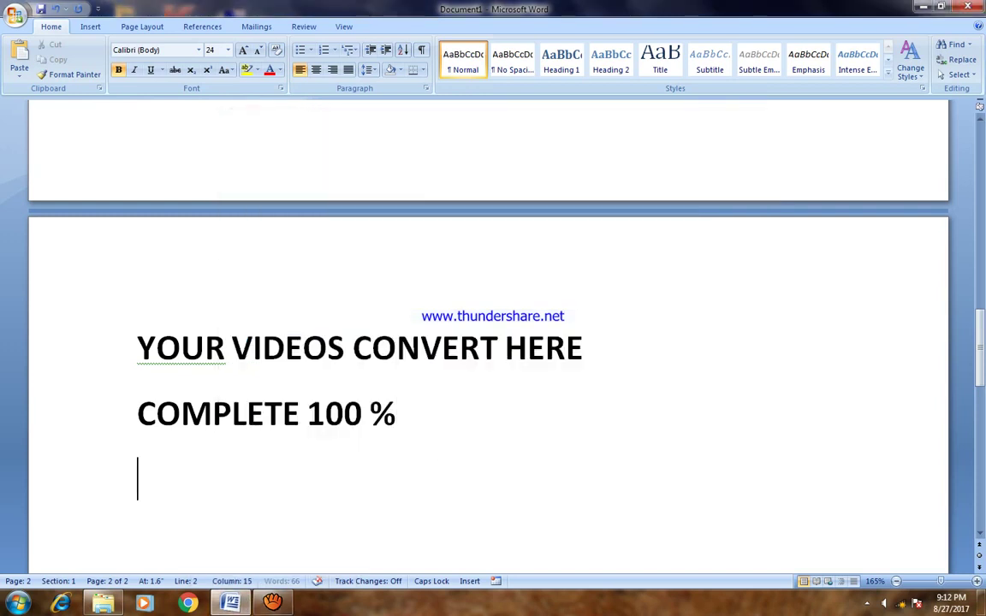
type("SEC")
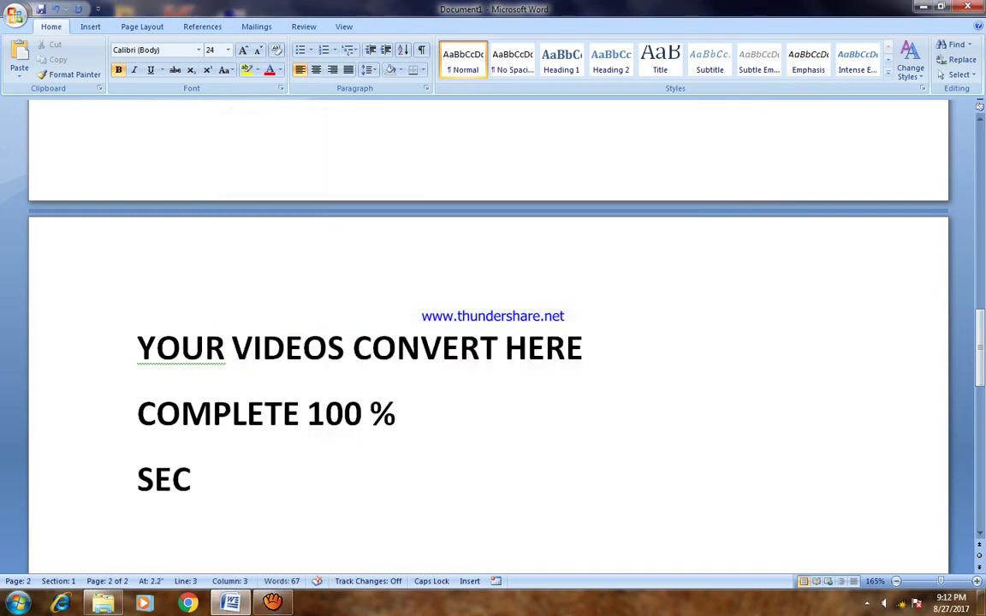
type("OUND V")
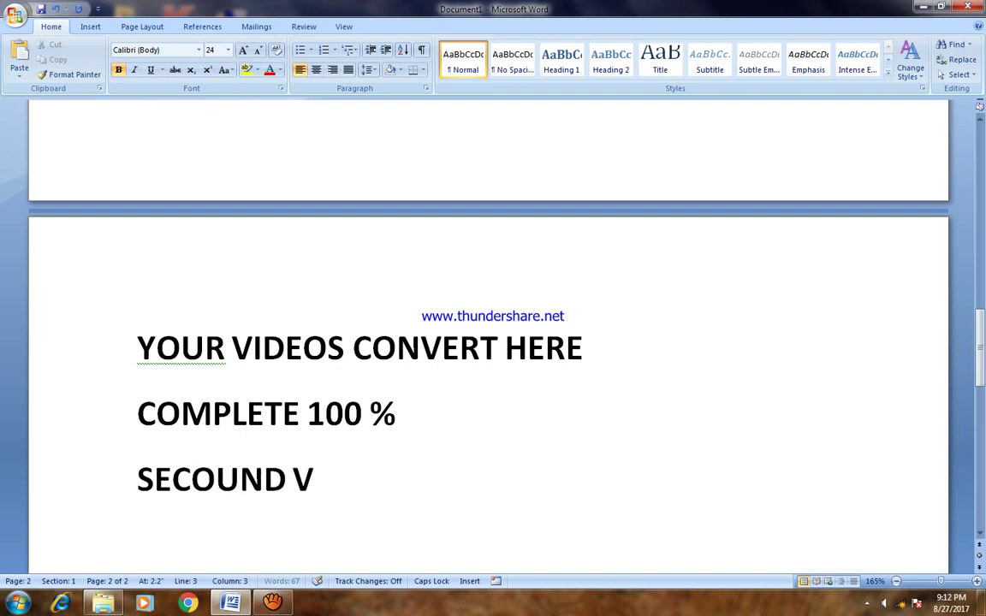
type("O")
key("BackSpace")
type("ID")
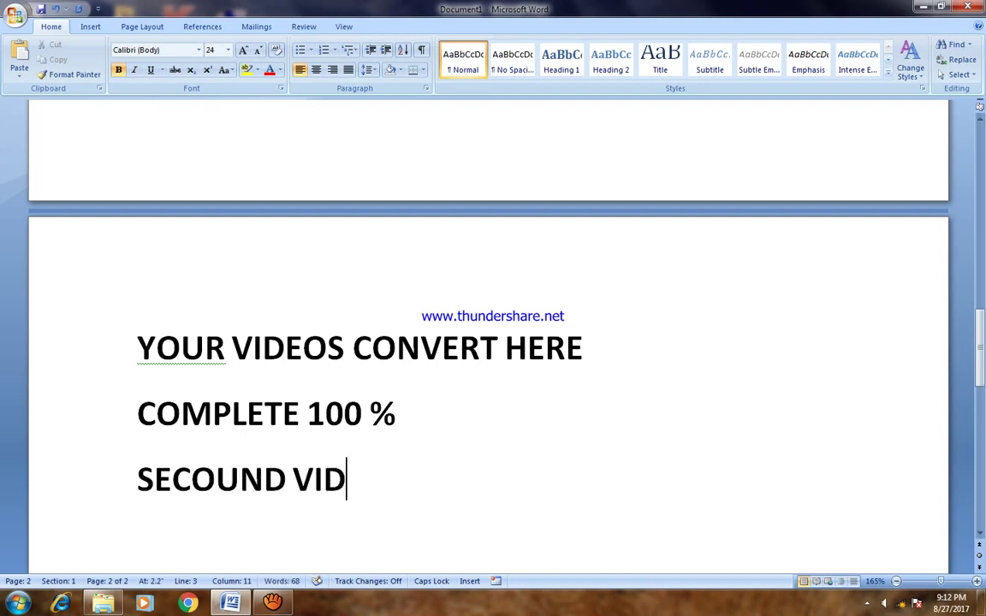
type("EOS CO")
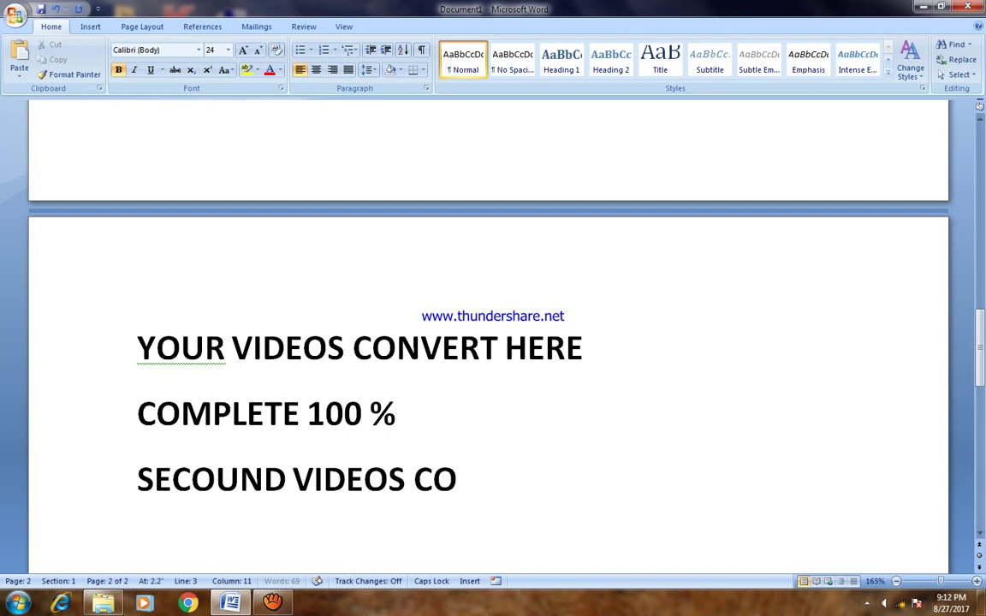
type("MPLETE")
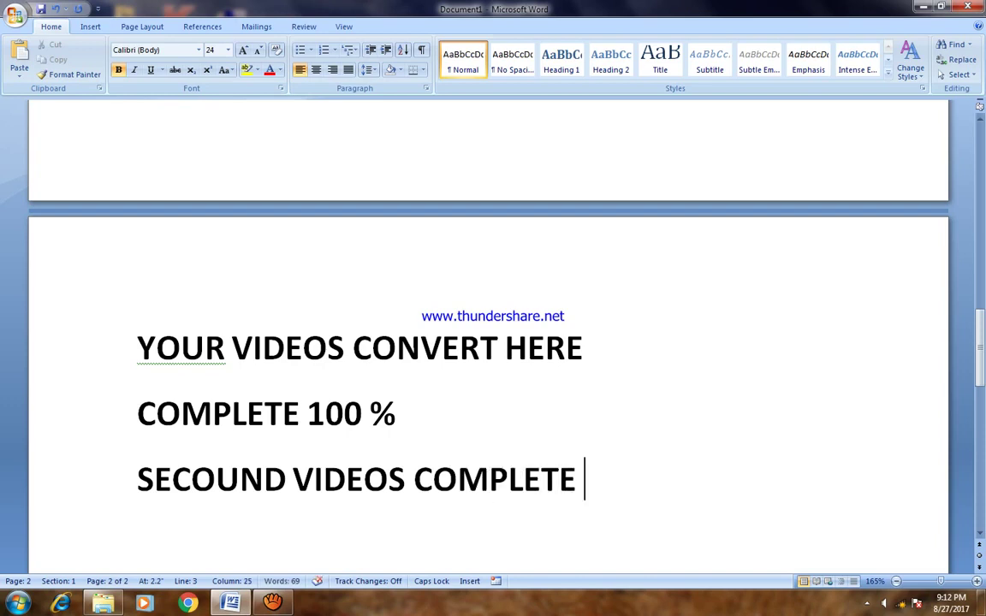
type(" CONV")
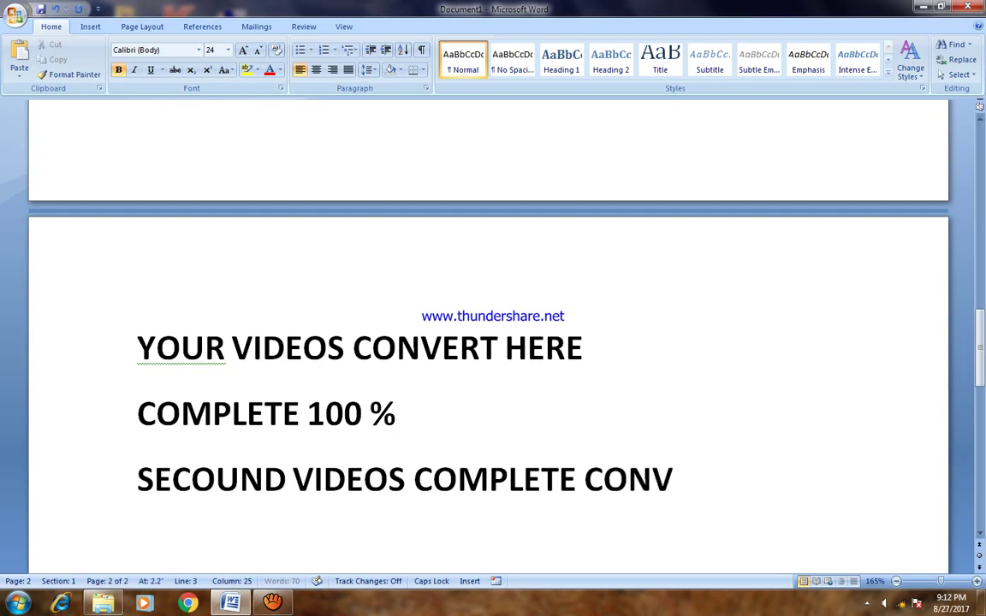
type("ERT")
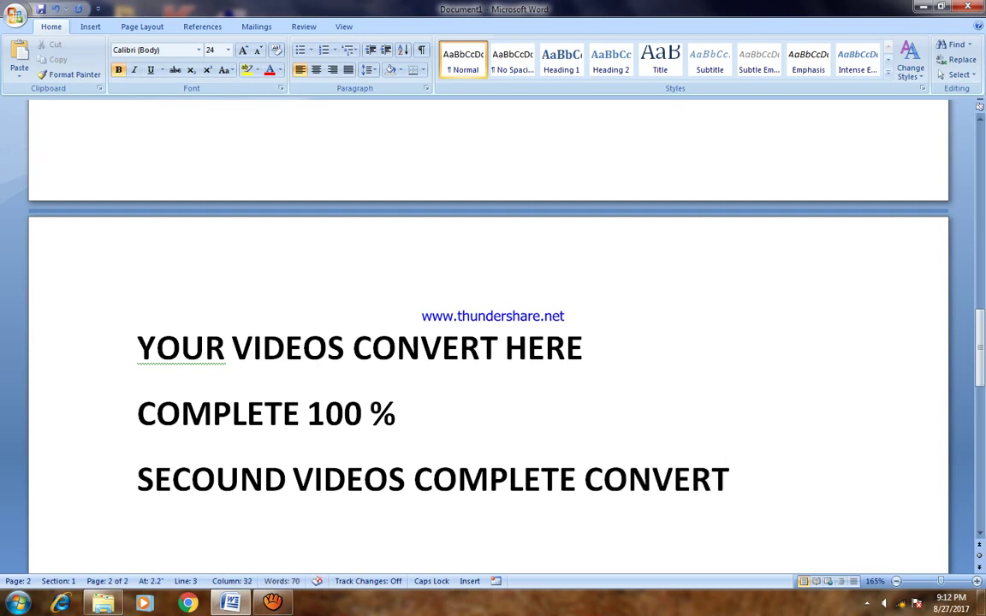
- Add the line "HOW TO FIND CONVERT VIDEOS" at the end of the instructions
key("Return")
key("Return")
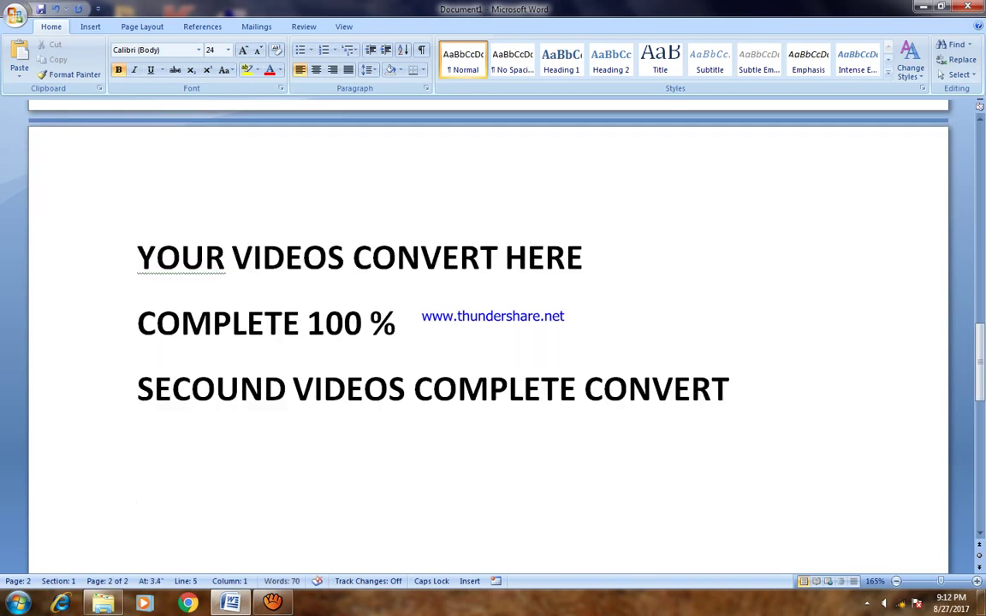
key("BackSpace")
type("HOW")
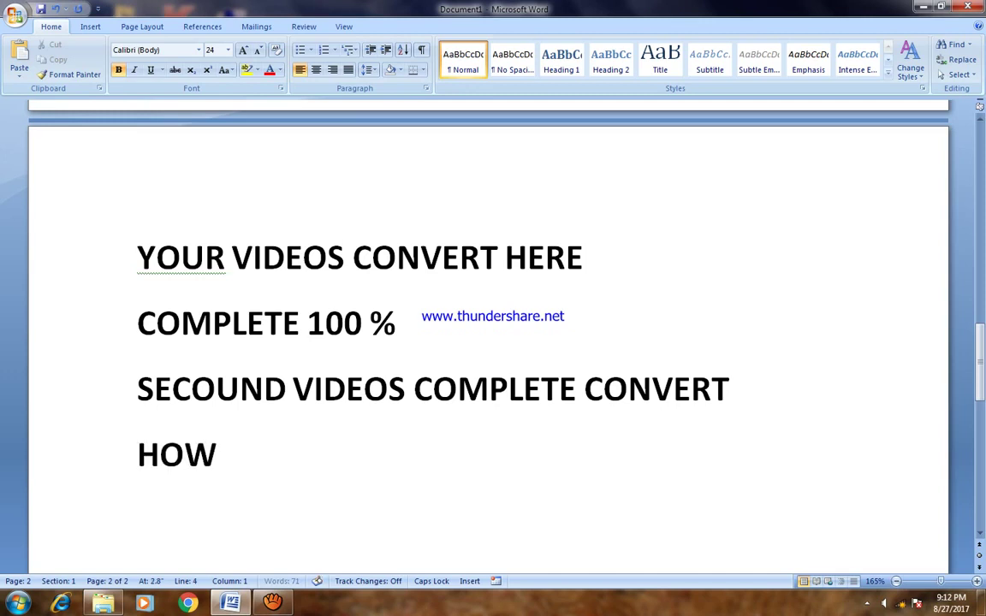
type(" TO FIN")
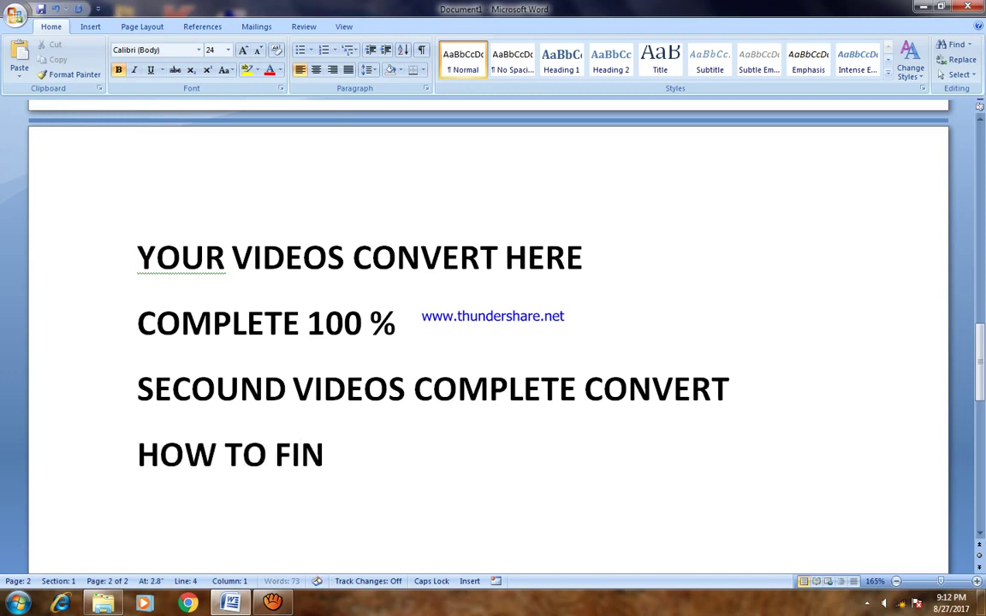
type("D ")
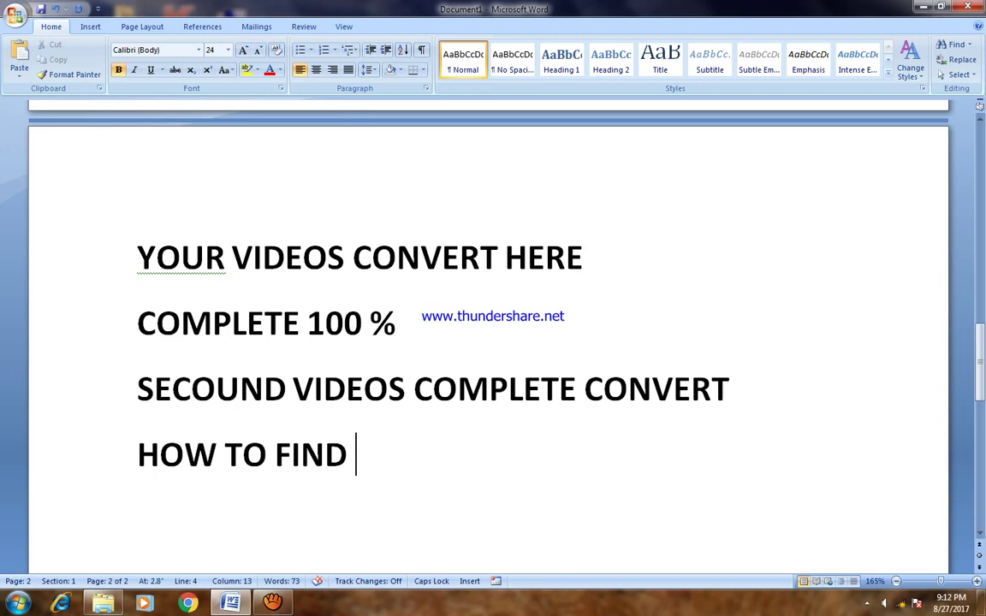
type("V")
key("BackSpace")
type("CONVERT")
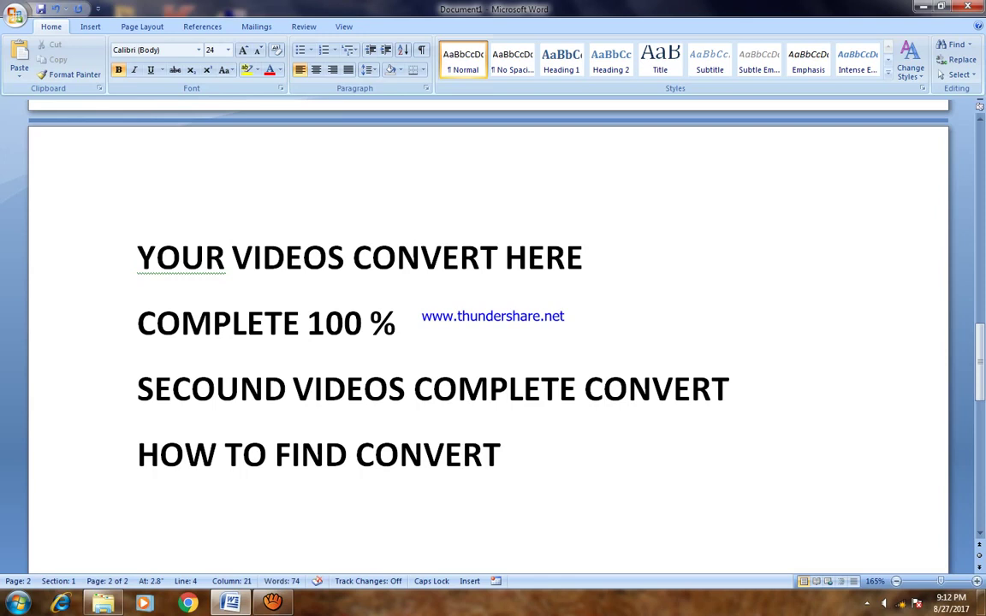
type(" VI")
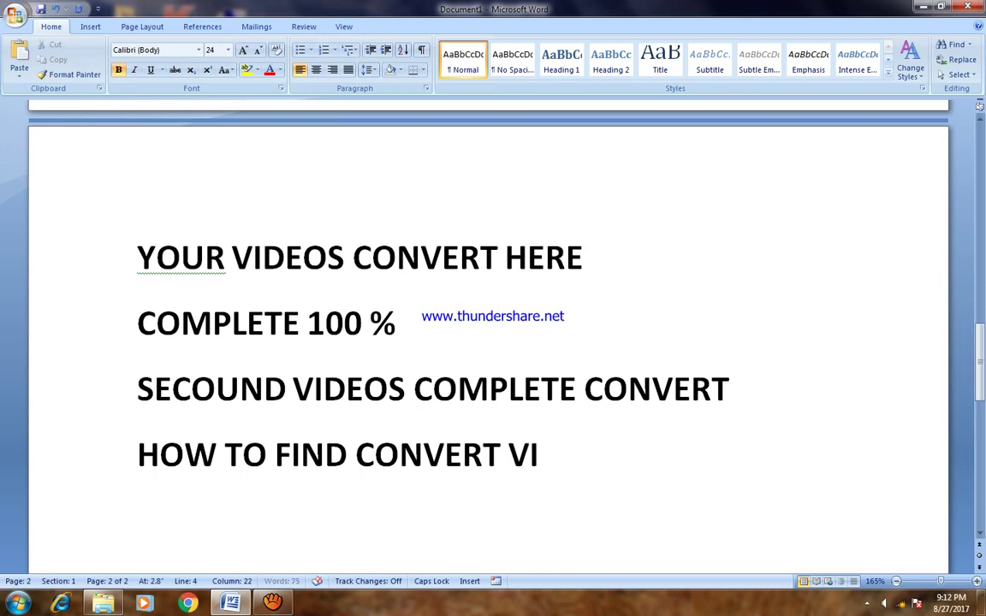
type("DEOS")
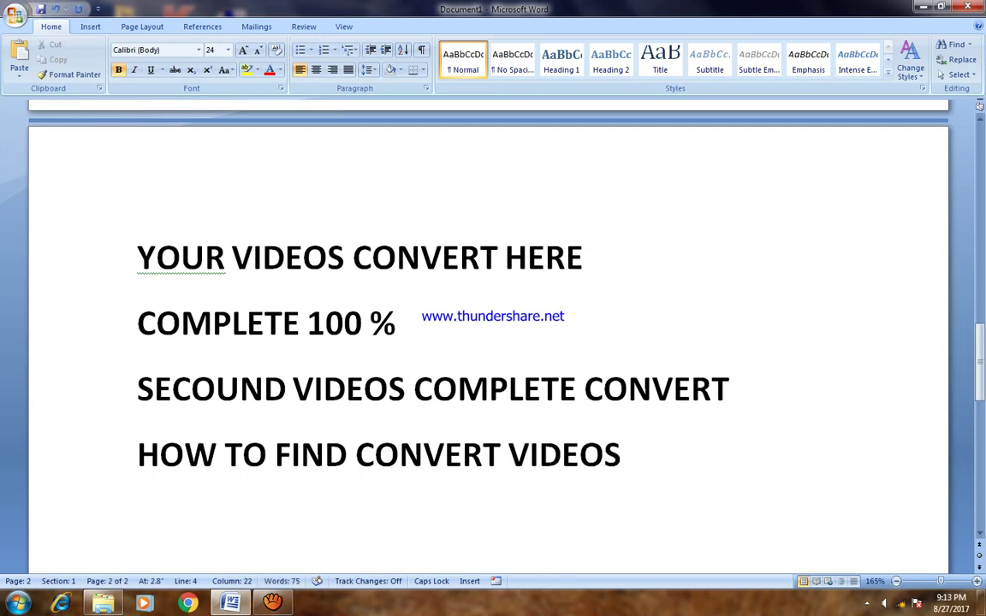
- Start a new line in the instructions, and select the converted video_20170827_181157.mp4 in the aTube Catcher list
key("Return")
left_click(272, 603)
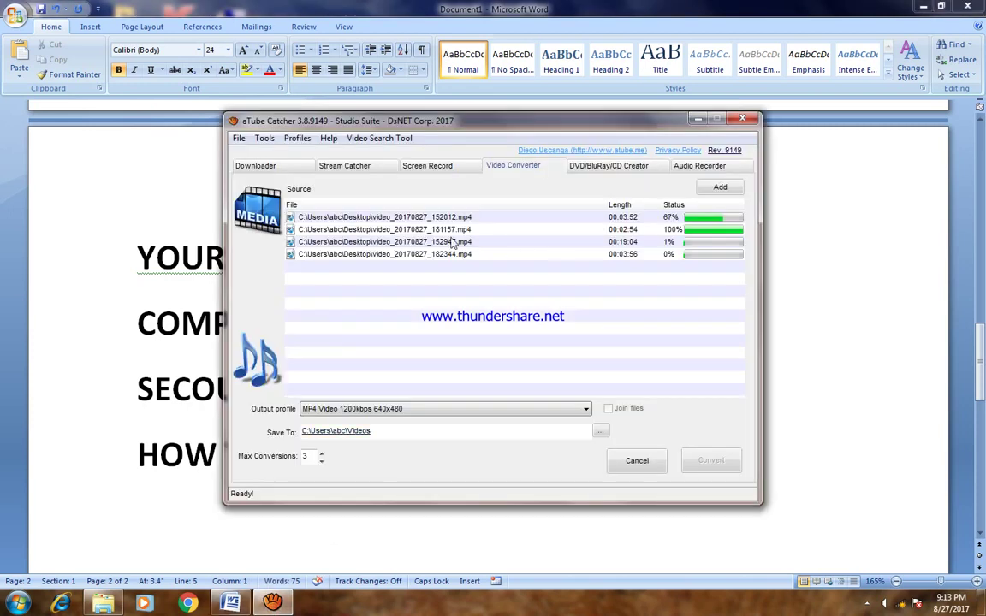
left_click_drag(398, 230, 330, 235)
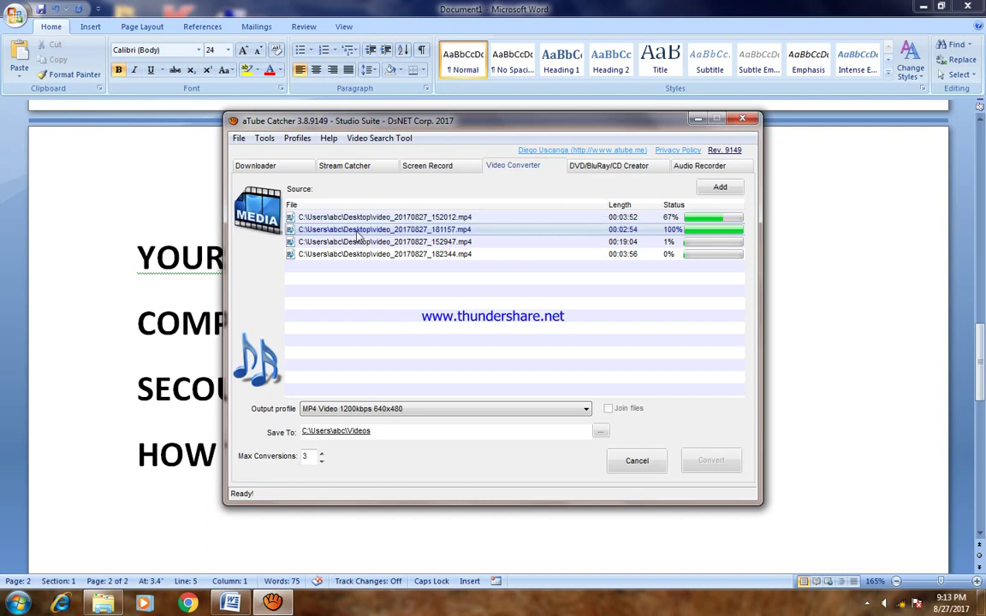
- Return to the Word document and add the line "CHECK THE LOCATION" below "HOW TO FIND CONVERT VIDEOS"
left_click(246, 602)
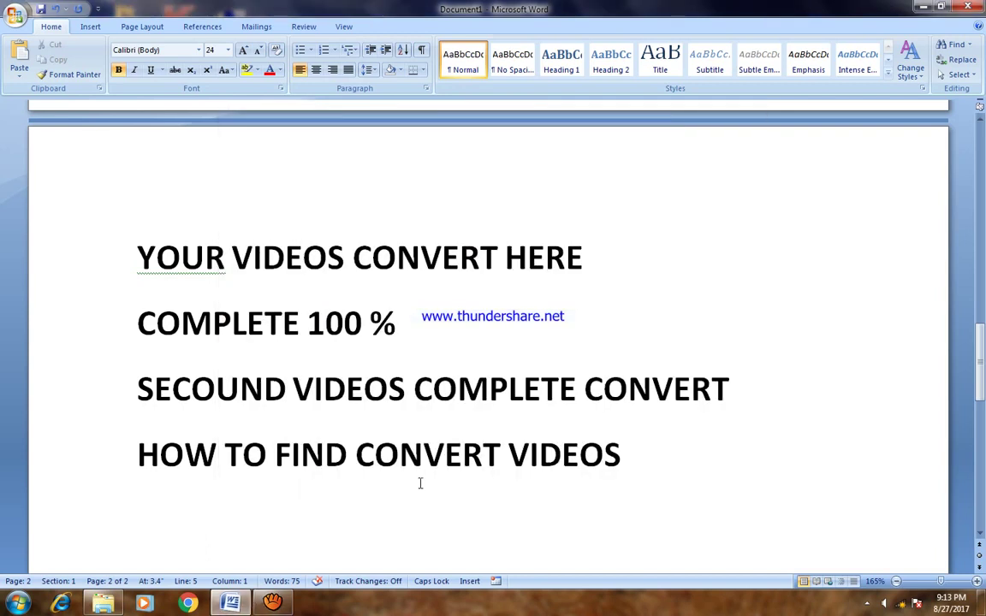
type("CHEC")
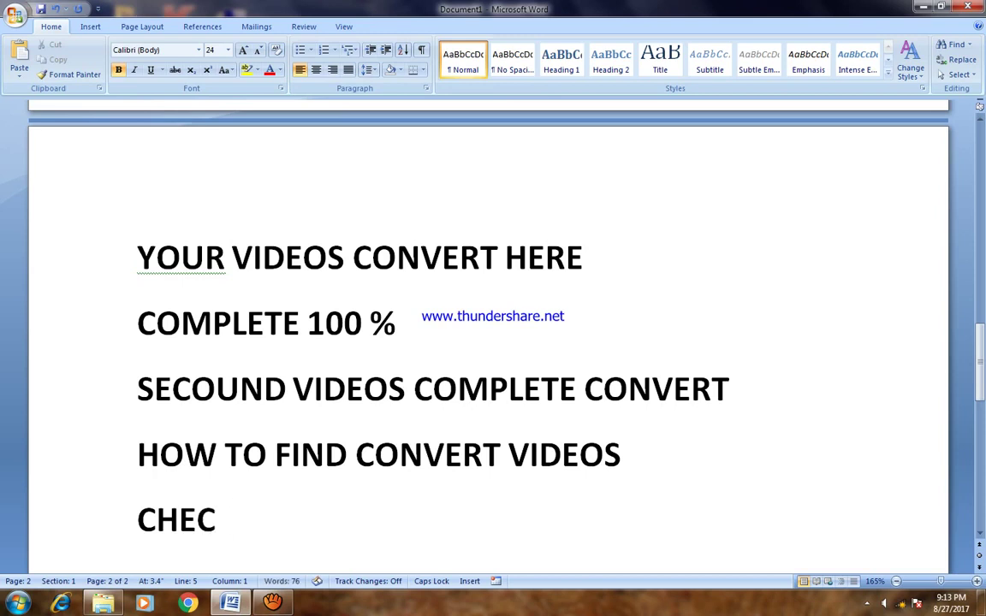
type("K THE L")
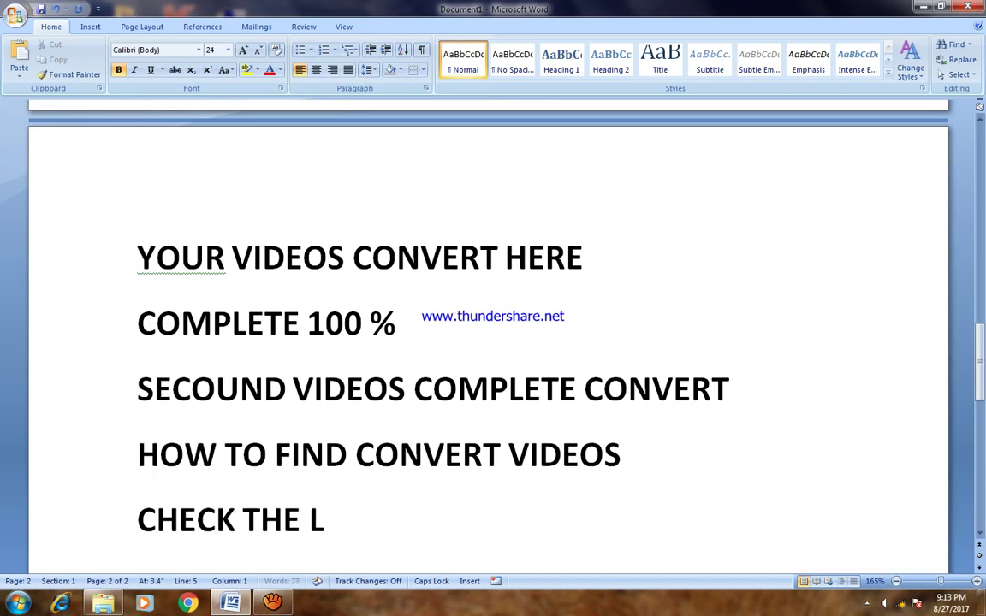
type("OCATION")
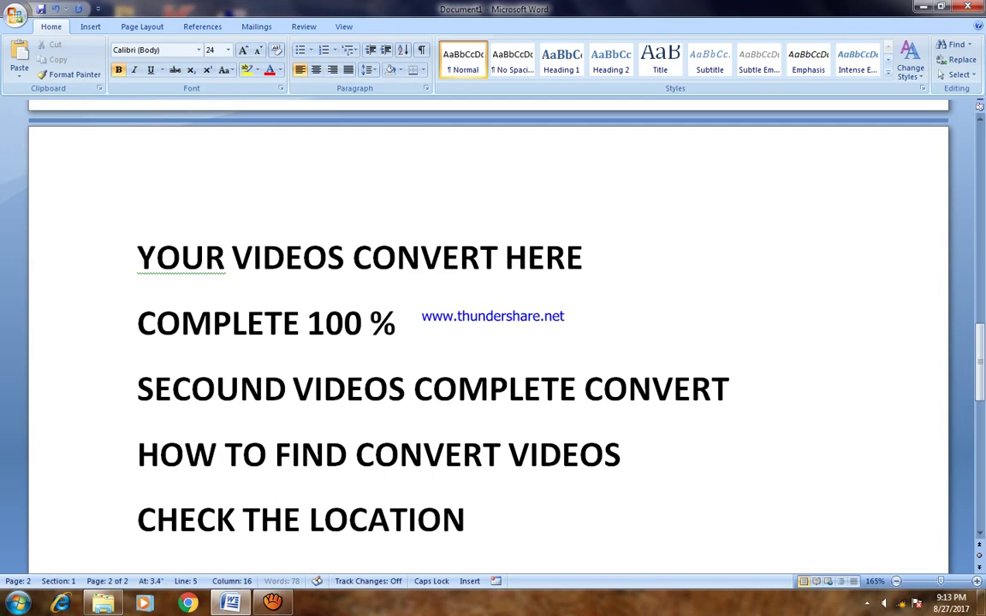
key("Return")
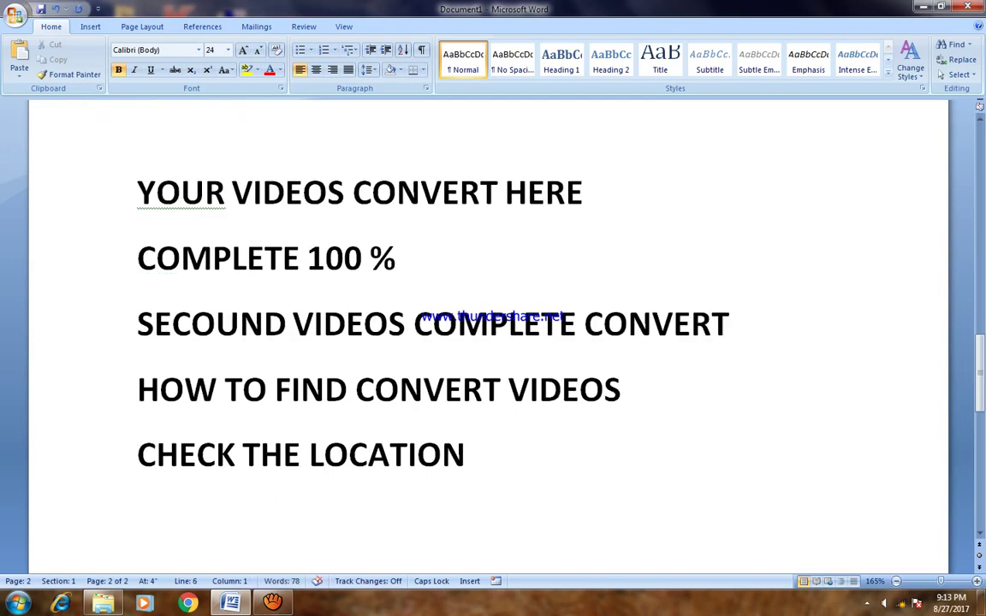
- Minimize Word and aTube Catcher to show the desktop, and bring the Word document back into view
left_click(230, 604)
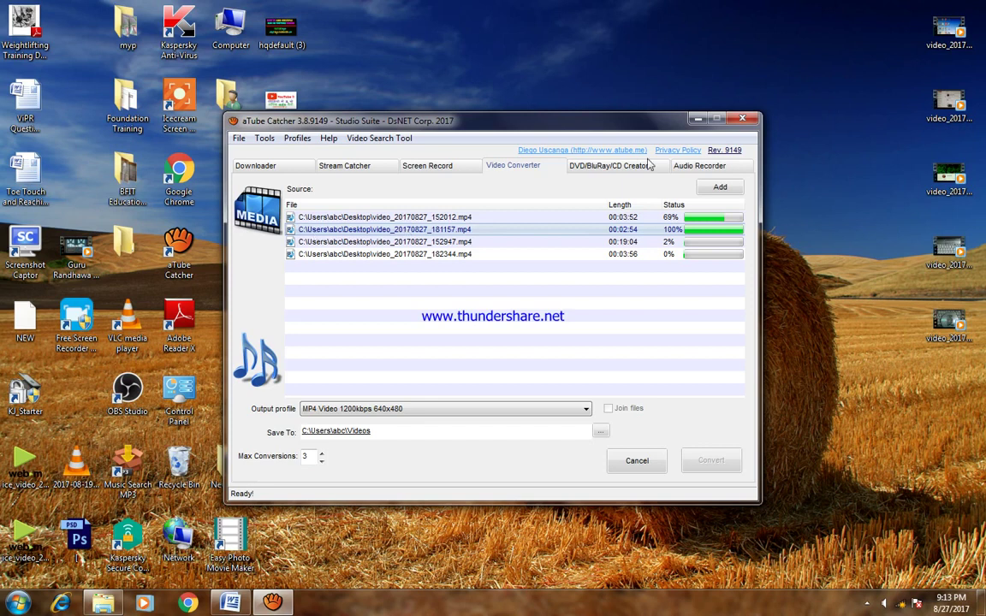
left_click(698, 121)
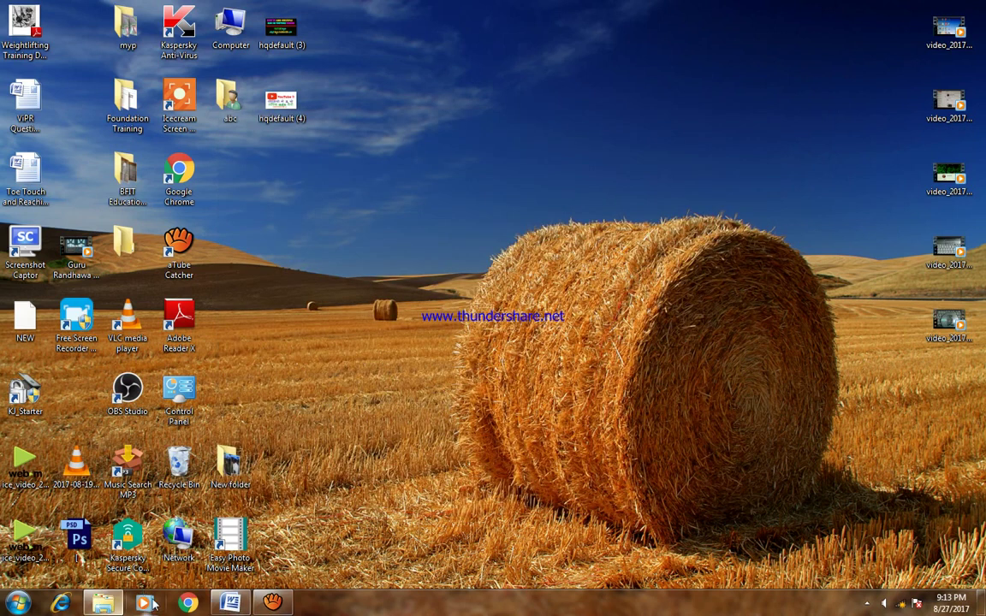
mouse_move(230, 603)
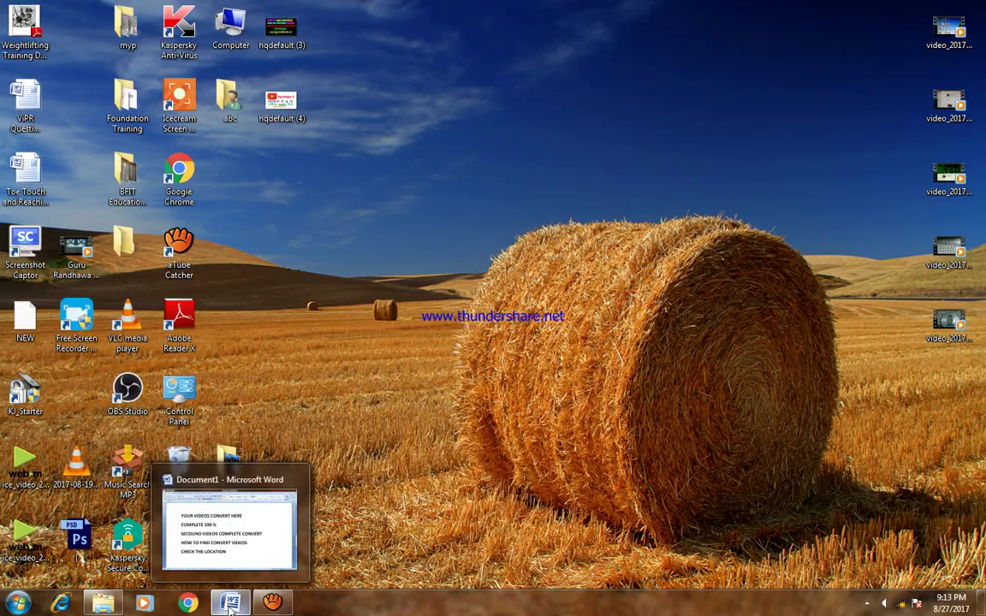
left_click(271, 533)
- Add the line "OPEN THE MYCOMPUTER" below "CHECK THE LOCATION" in the instructions
scroll(273, 326, "up", 2)
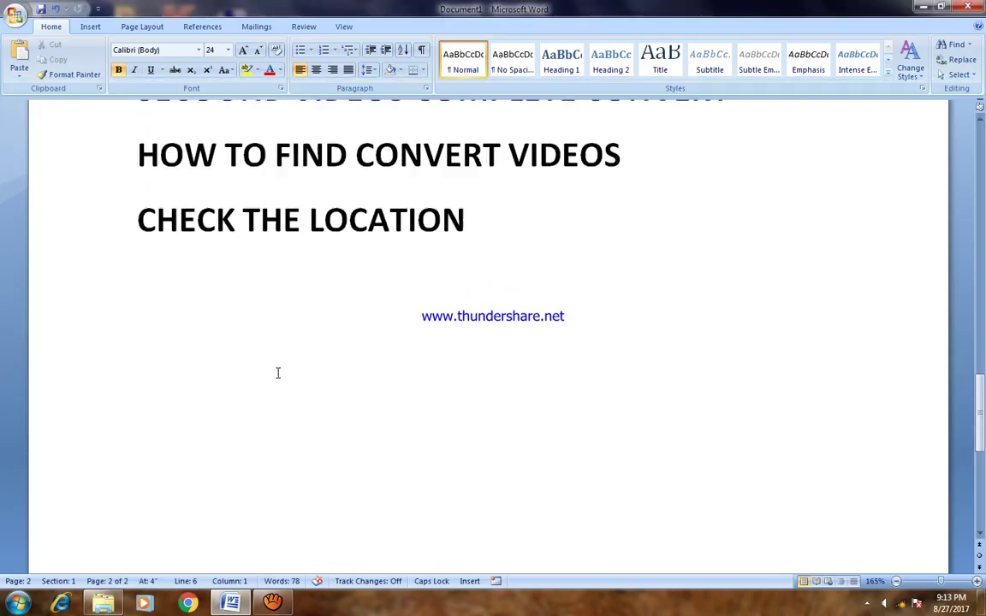
type("OPE")
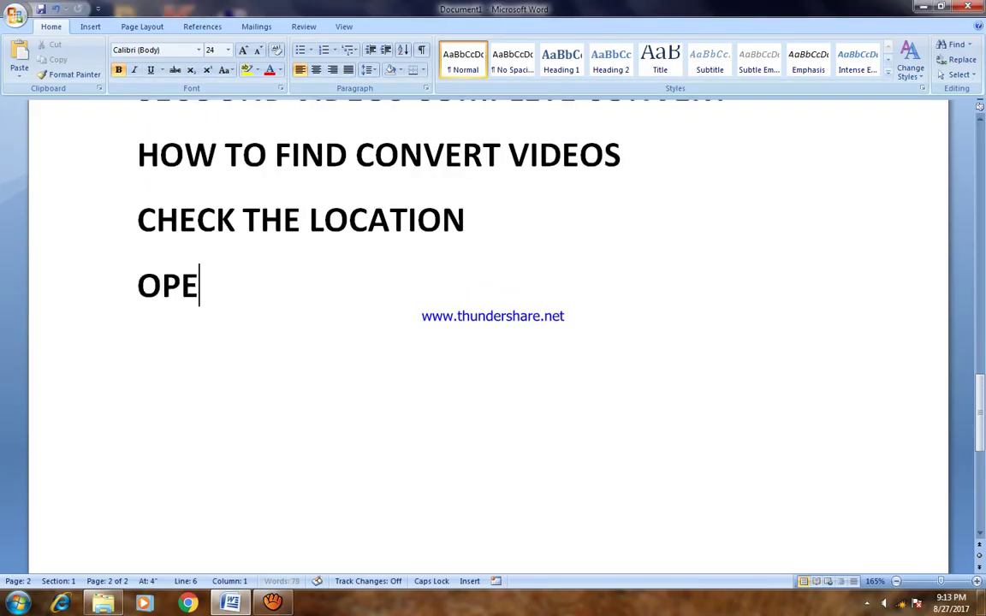
type("N THE ")
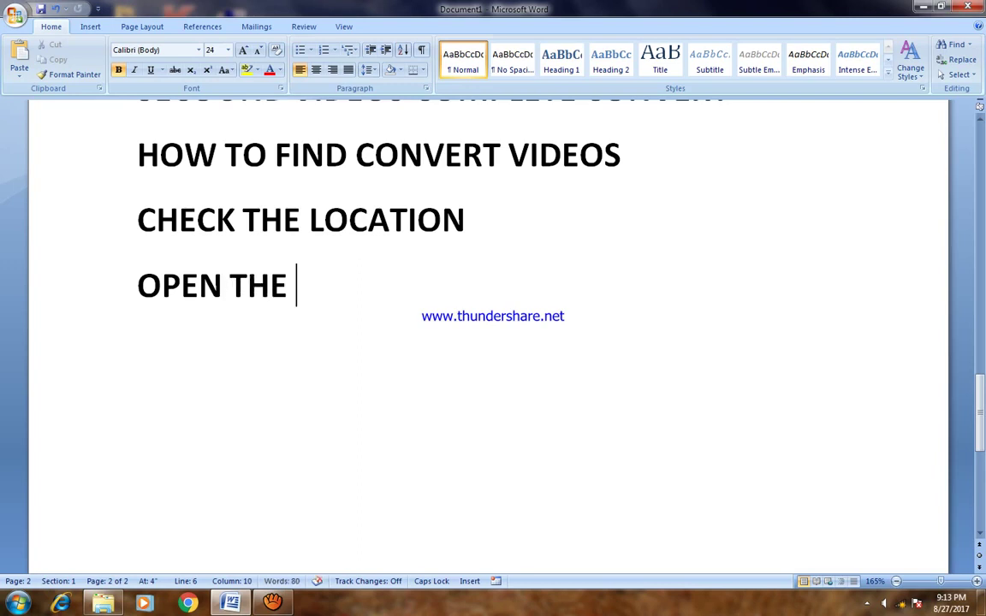
type("MY")
type("COM")
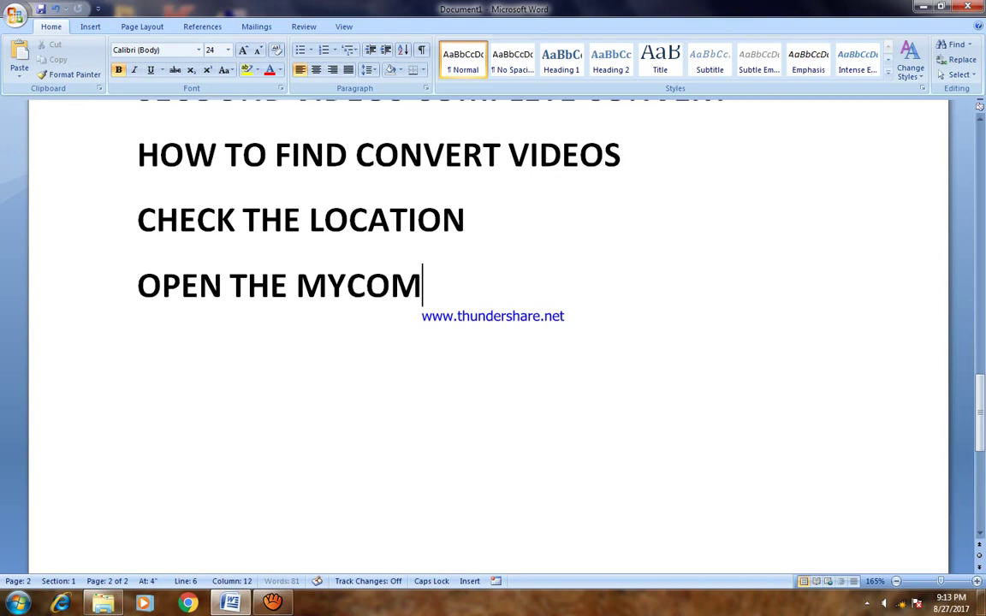
type("PUTE")
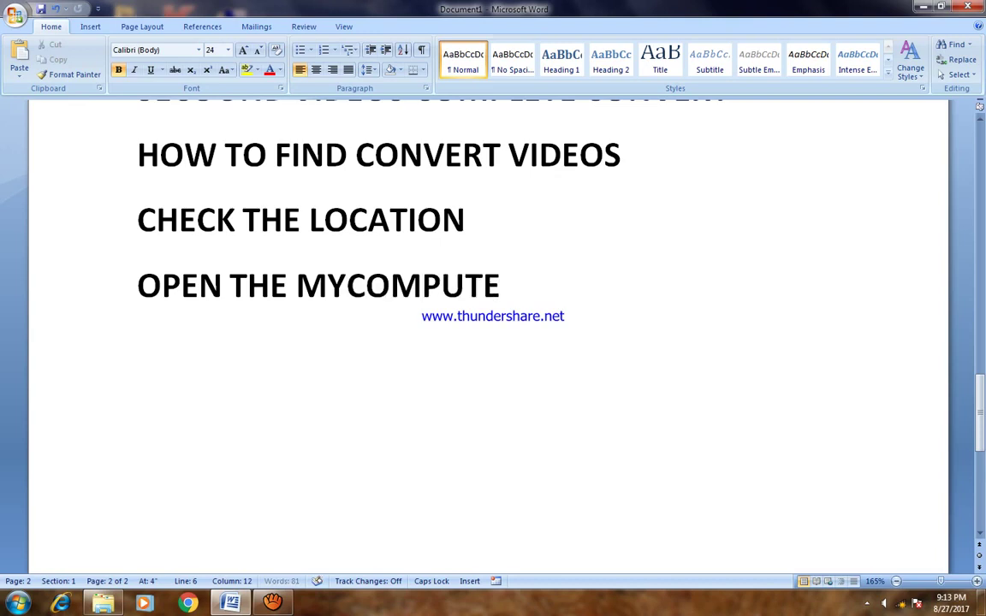
type("R")
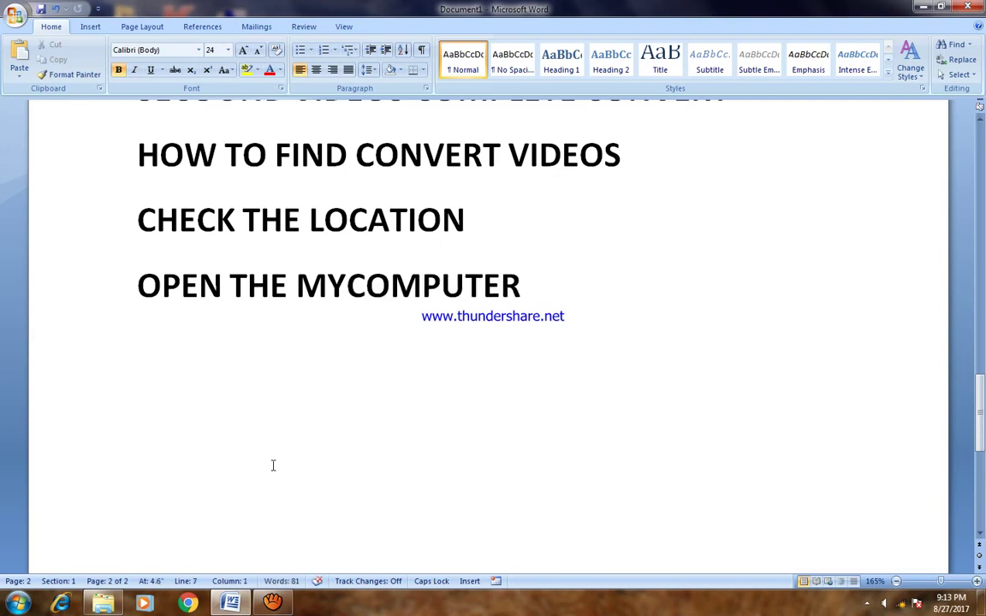
- Switch to the Windows Explorer window that is already open
key("alt+Tab")
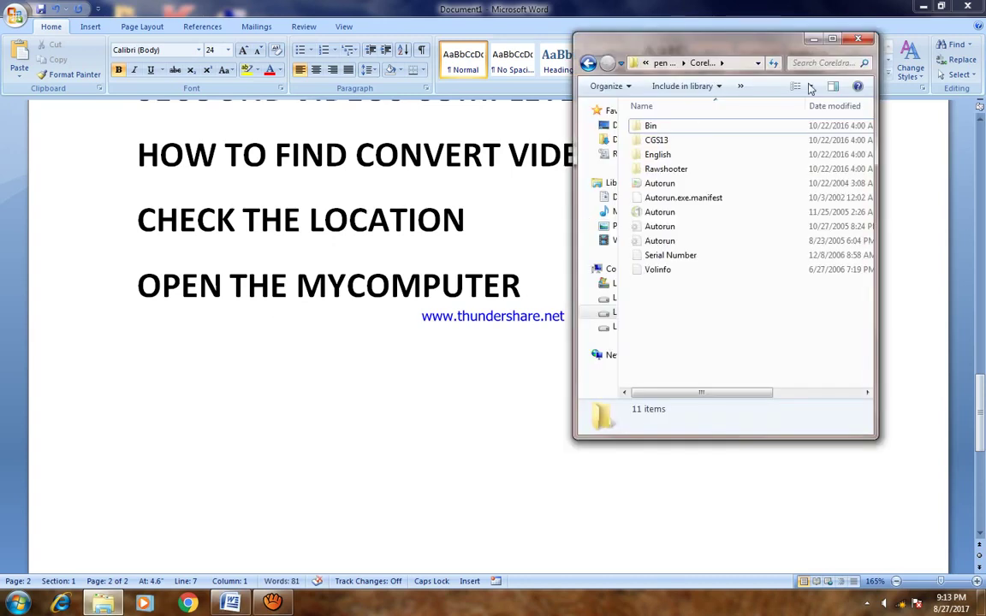